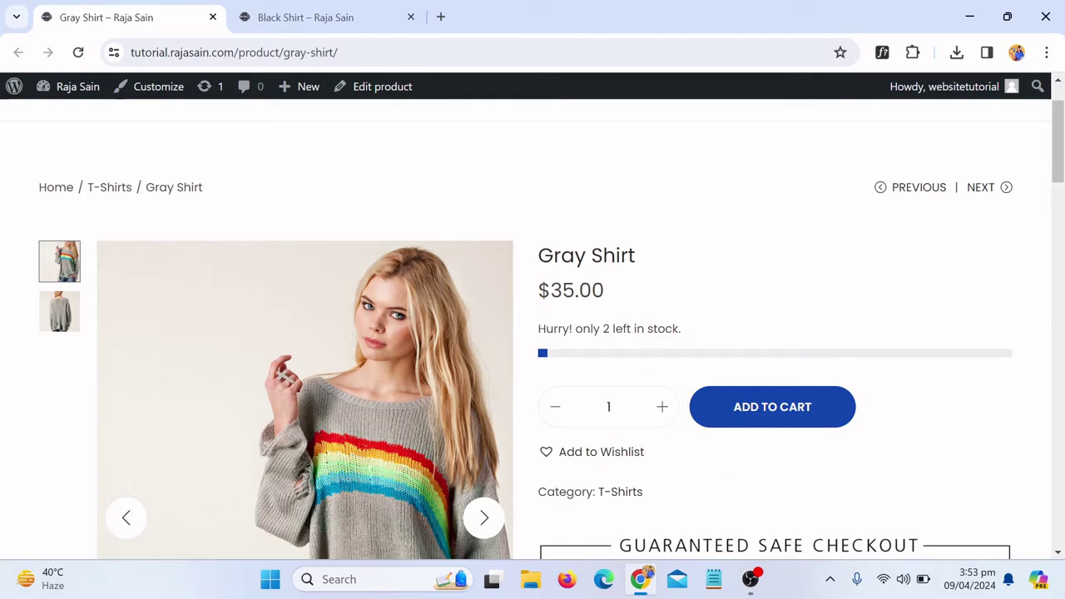
# - Highlight the Gray Shirt's low-stock message twice to point it out
pyautogui.moveTo(537, 329); pyautogui.dragTo(713, 326)
pyautogui.click(714, 327)
pyautogui.moveTo(537, 329); pyautogui.dragTo(690, 330)
pyautogui.click(690, 330)
pyautogui.scroll(1, 690, 329)
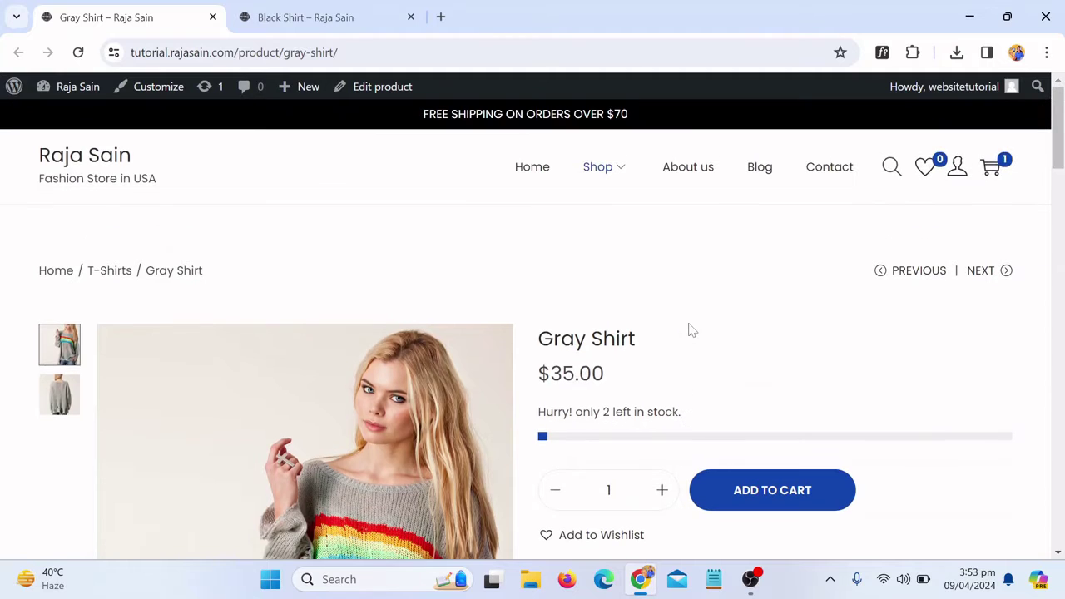
# - Return to the store home page and scroll down to New Arrivals
pyautogui.click(533, 180)
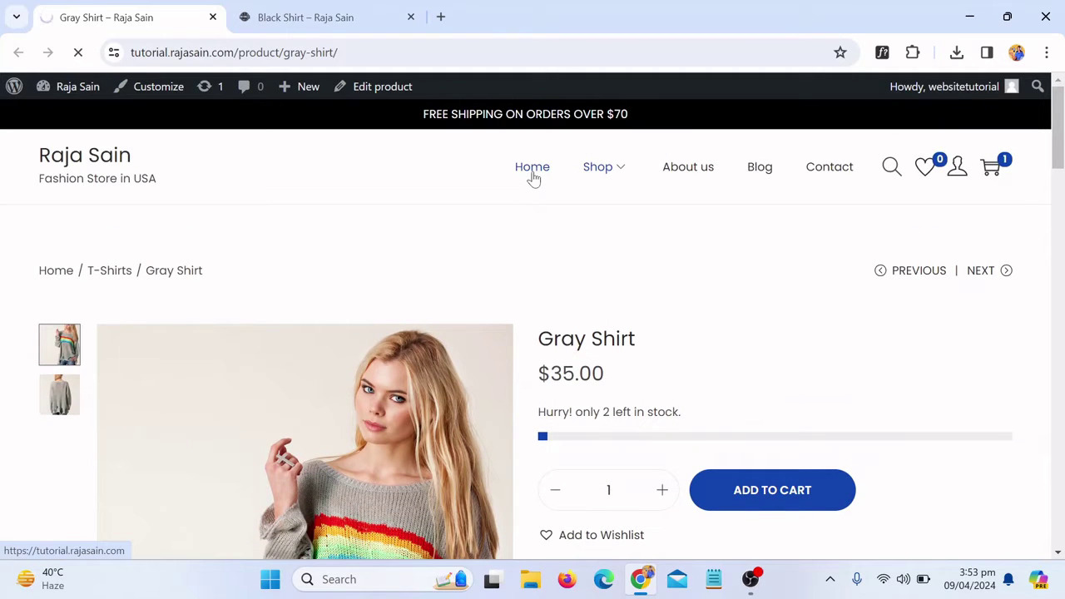
pyautogui.scroll(-1, 615, 293)
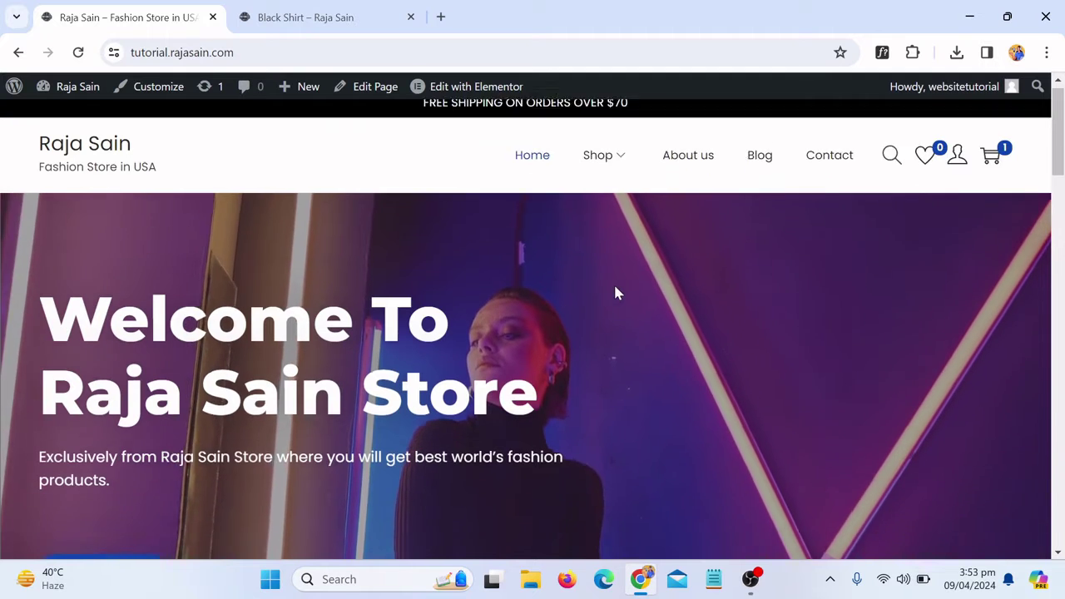
pyautogui.scroll(-3, 616, 292)
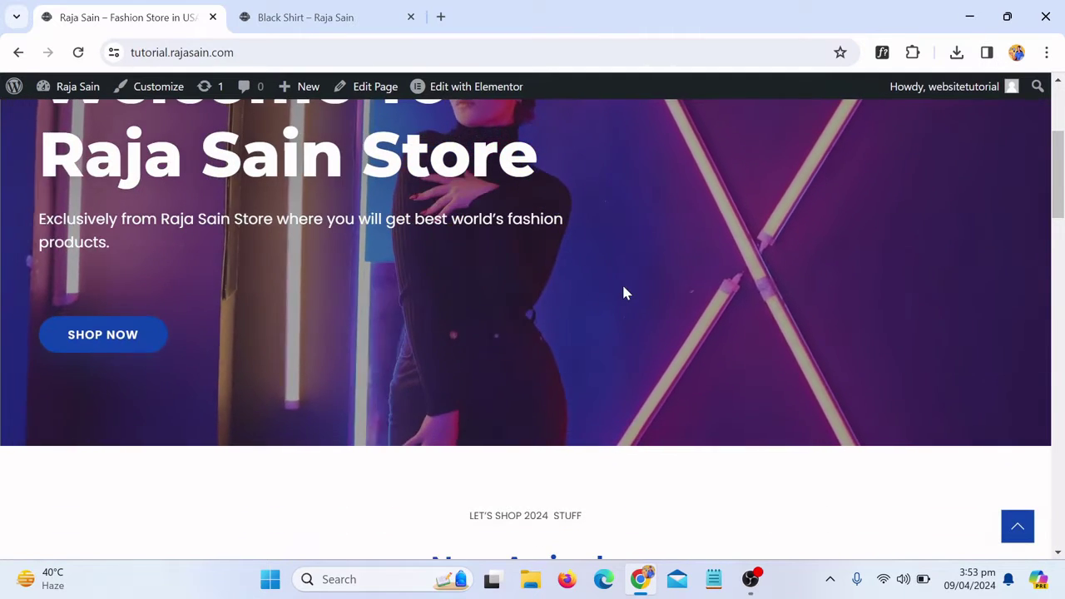
pyautogui.scroll(-3, 626, 292)
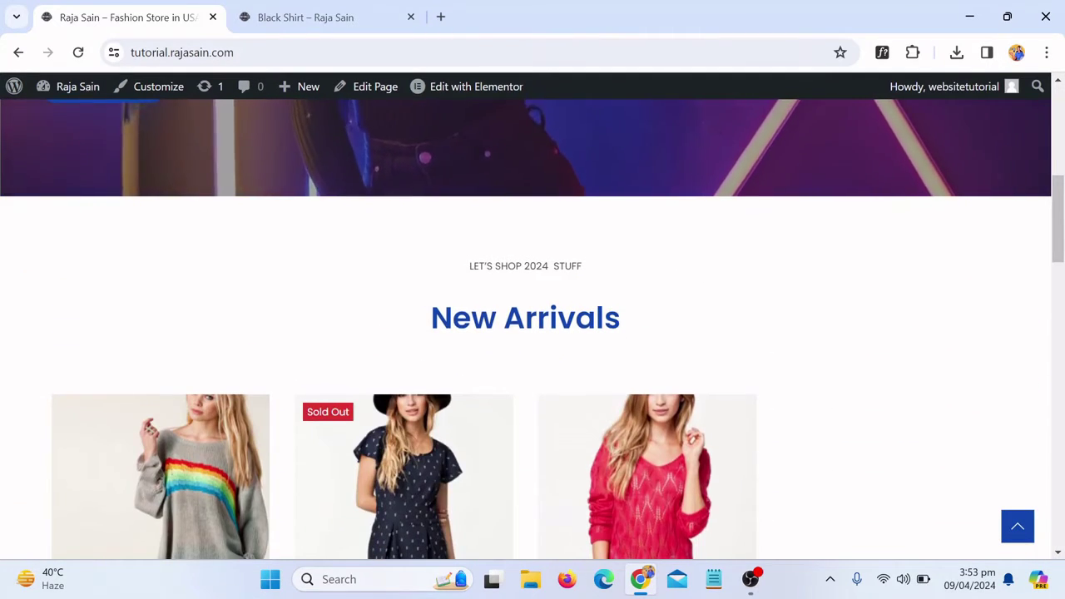
pyautogui.scroll(-2, 325, 250)
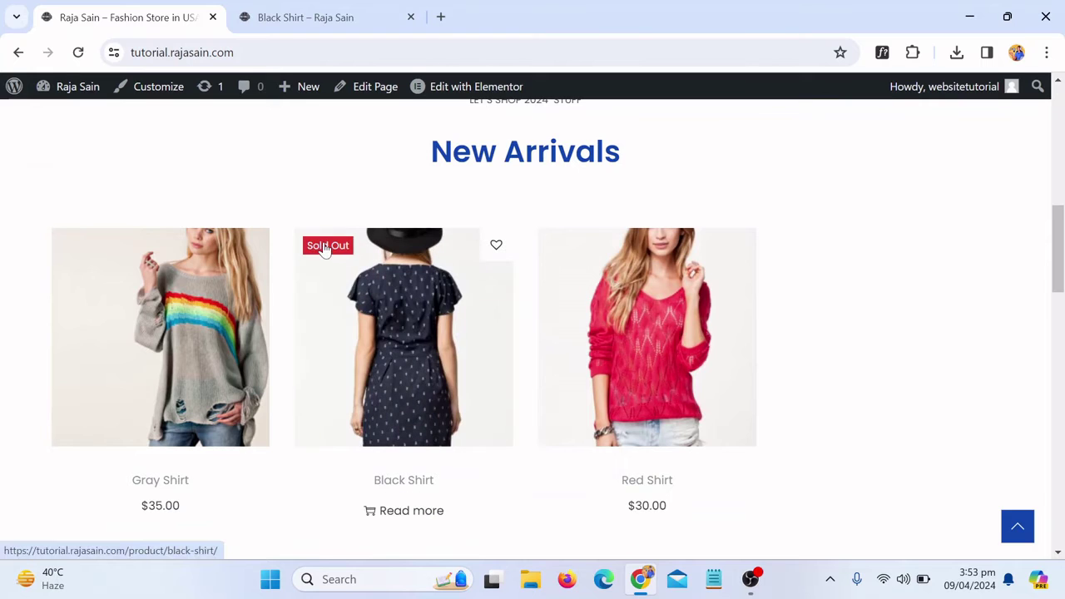
# - Open the Black Shirt product page and highlight its Out of stock notice
pyautogui.click(414, 491)
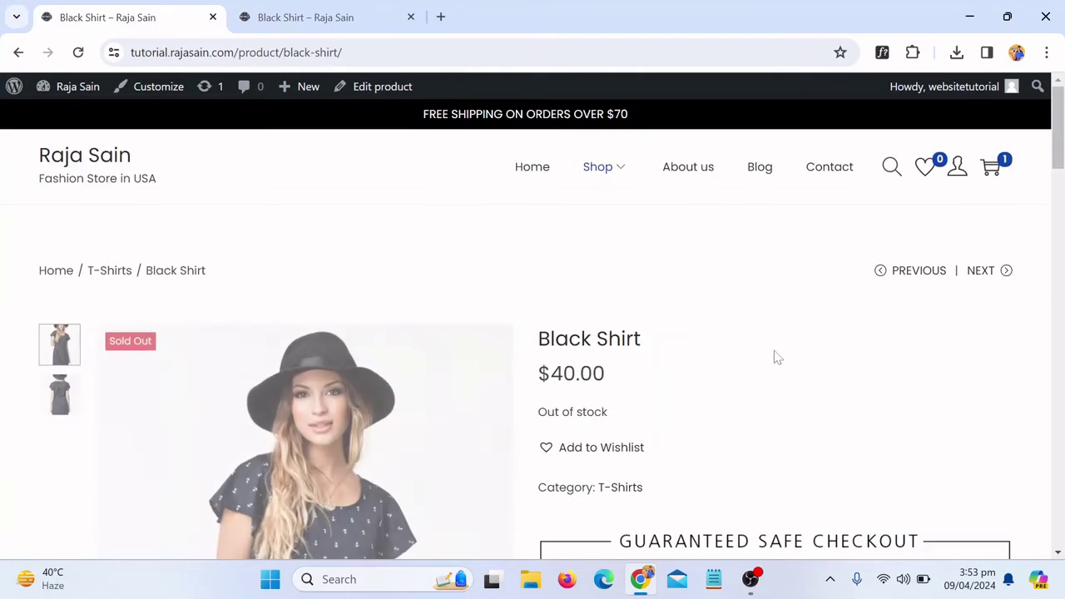
pyautogui.scroll(-1, 757, 356)
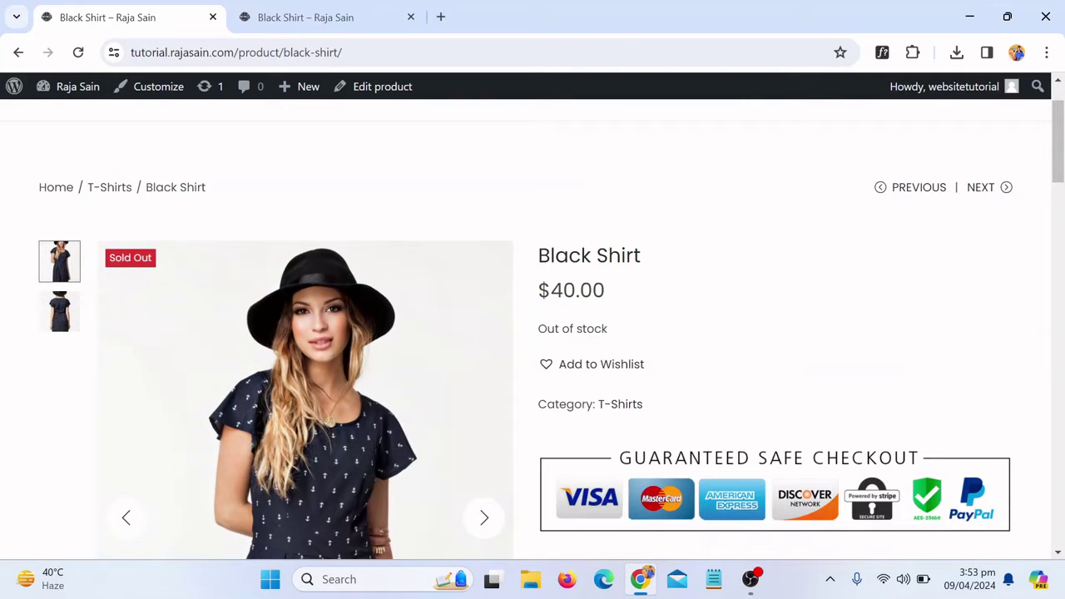
pyautogui.moveTo(531, 333); pyautogui.dragTo(644, 326)
pyautogui.click(644, 325)
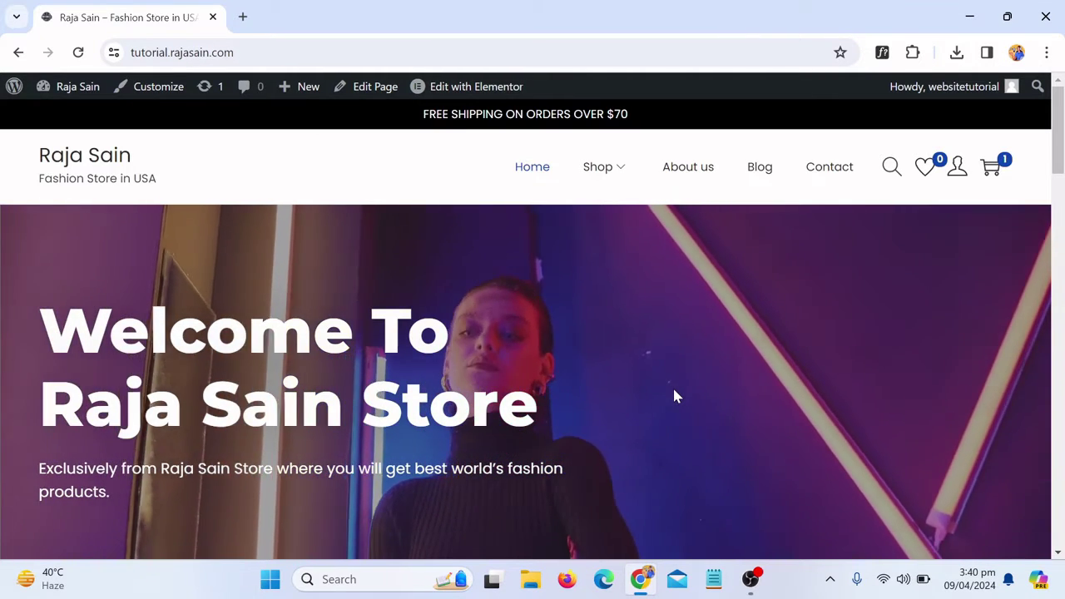
# - Open Gray Shirt from New Arrivals and highlight its title next to the $35.00 price
pyautogui.scroll(-8, 682, 382)
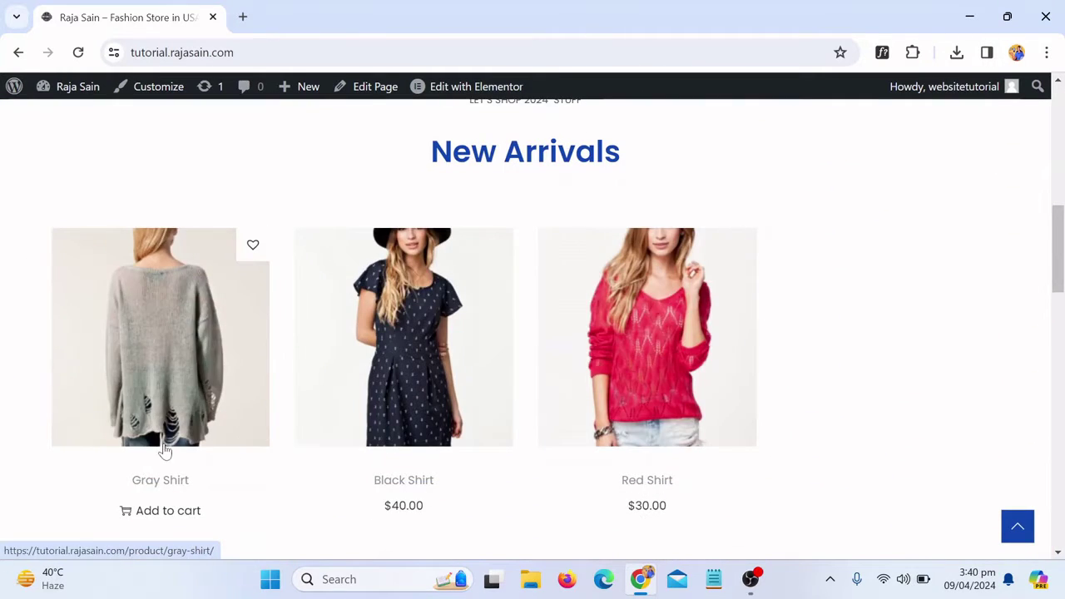
pyautogui.click(165, 488)
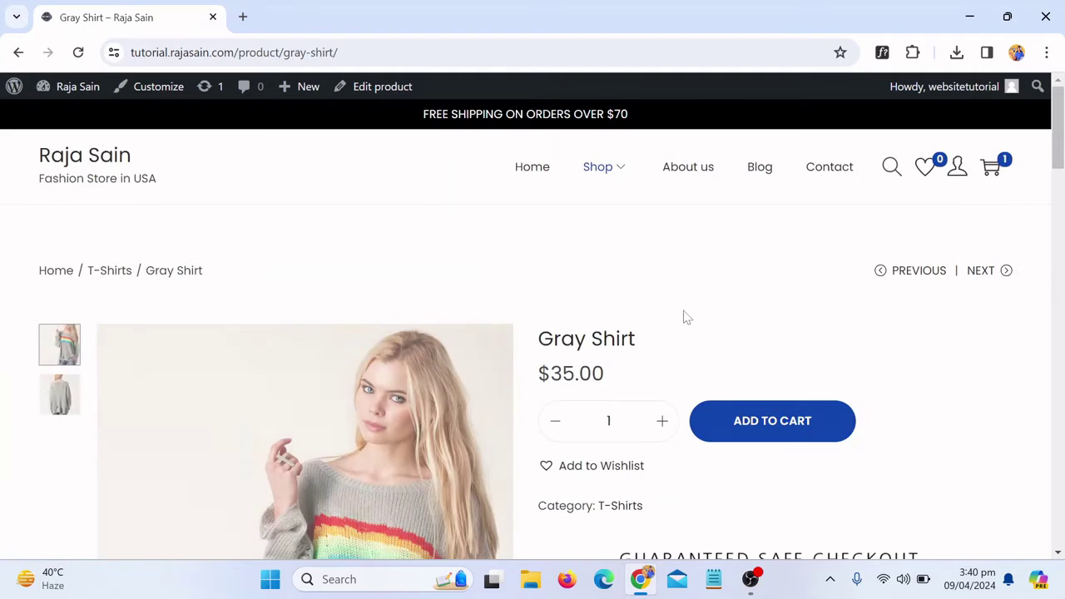
pyautogui.scroll(-2, 710, 273)
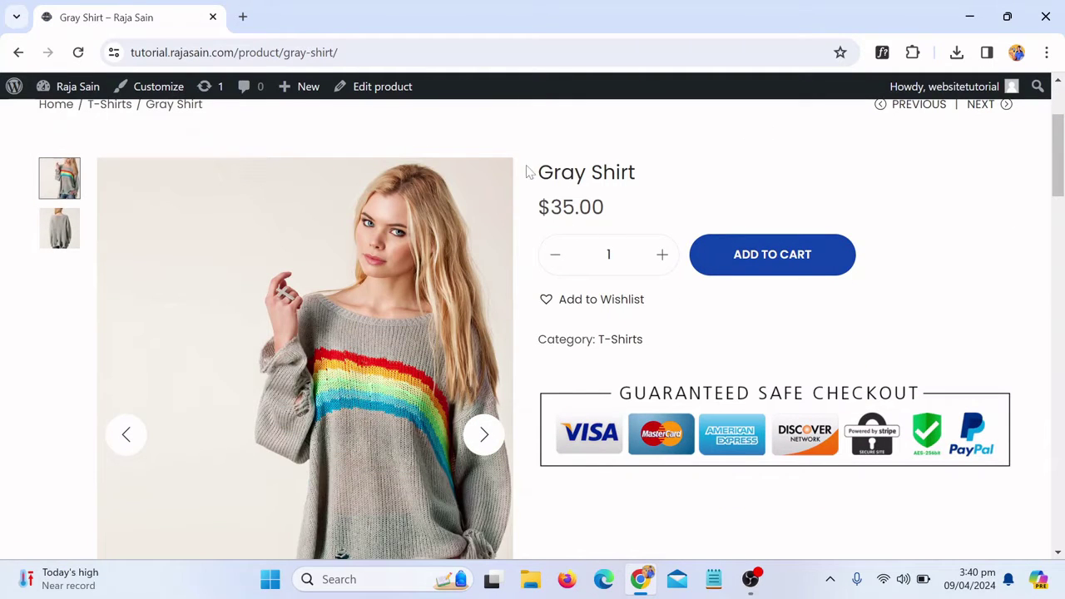
pyautogui.moveTo(528, 171); pyautogui.dragTo(596, 165)
pyautogui.click(596, 165)
pyautogui.scroll(1, 635, 253)
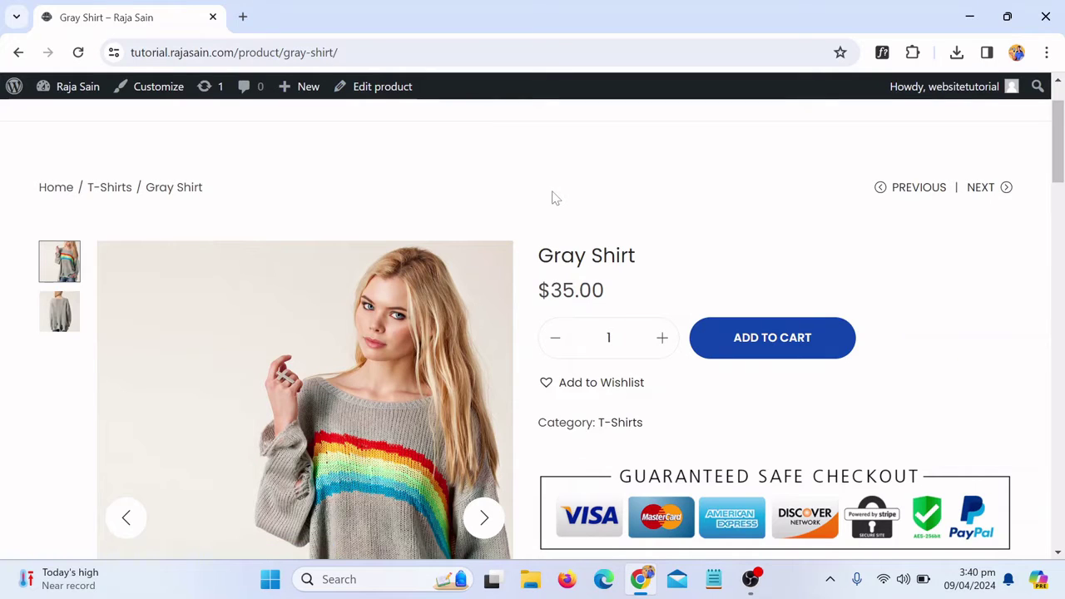
# - Open the admin Dashboard in a new browser tab and switch to it
pyautogui.moveTo(66, 98)
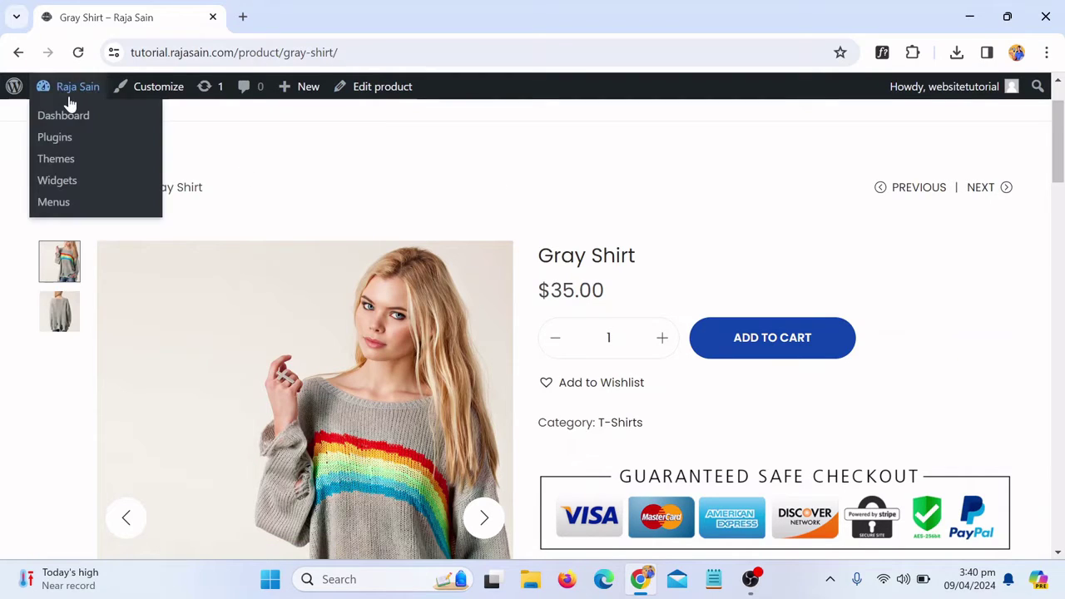
pyautogui.rightClick(73, 116)
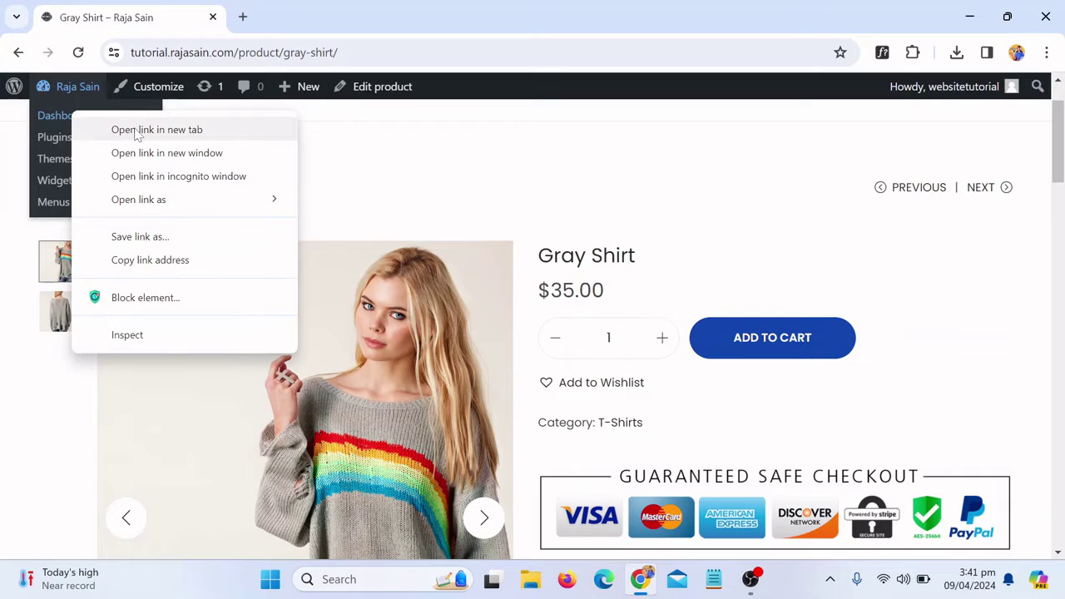
pyautogui.click(133, 129)
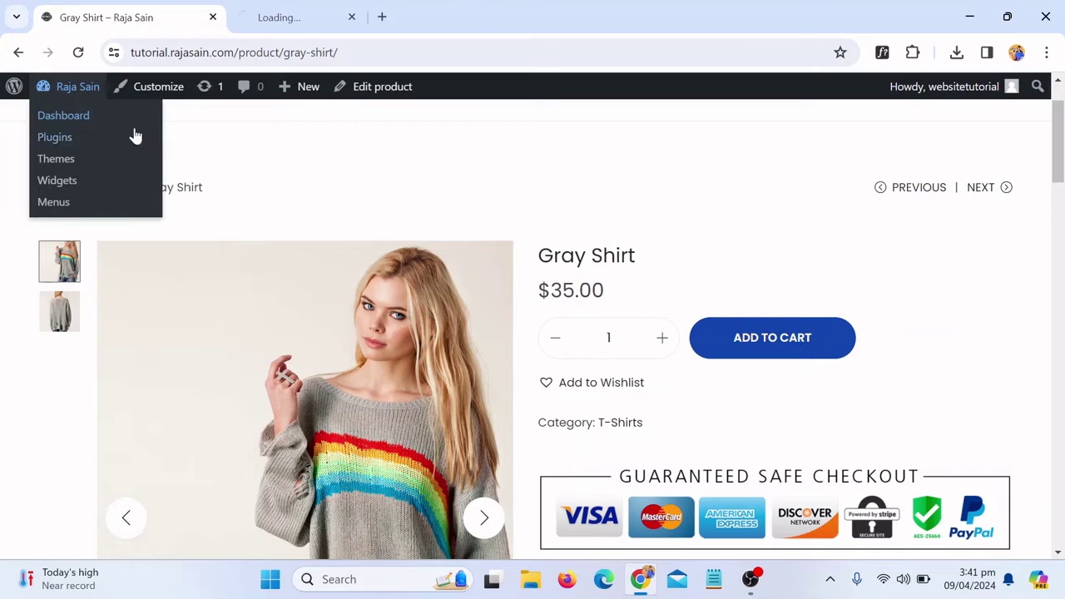
pyautogui.click(324, 10)
# - Go to Products > All Products and open Gray Shirt for editing
pyautogui.scroll(-1, 124, 375)
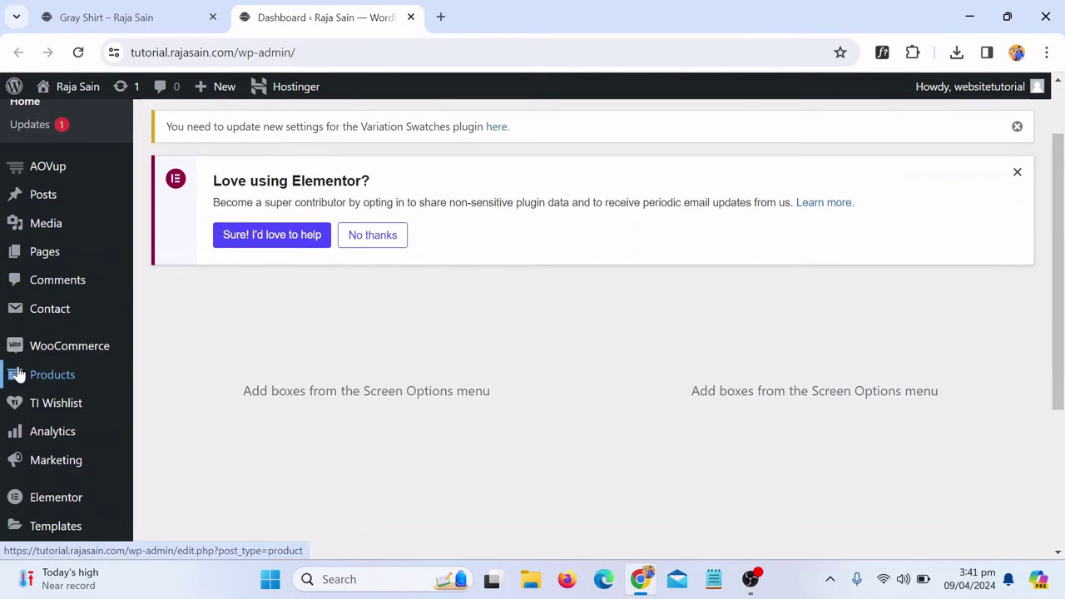
pyautogui.moveTo(94, 374)
pyautogui.click(179, 384)
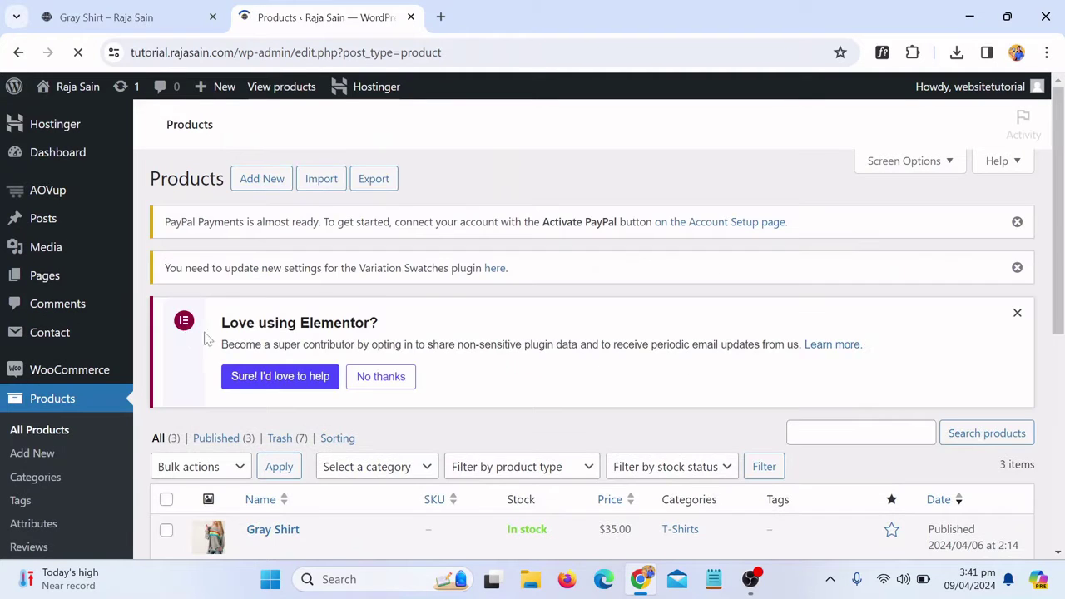
pyautogui.scroll(-2, 182, 351)
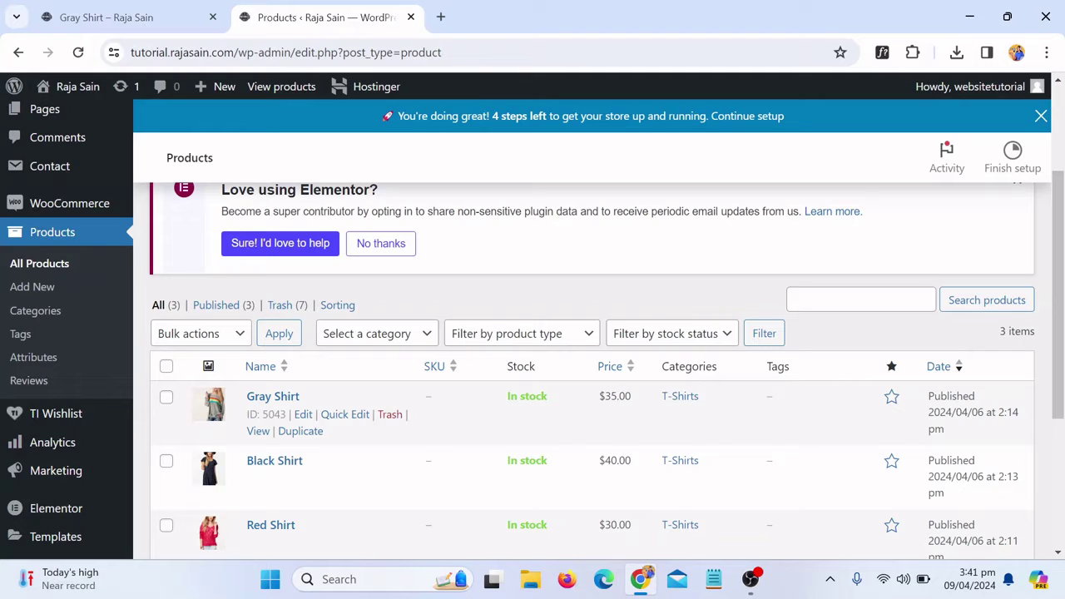
pyautogui.click(302, 416)
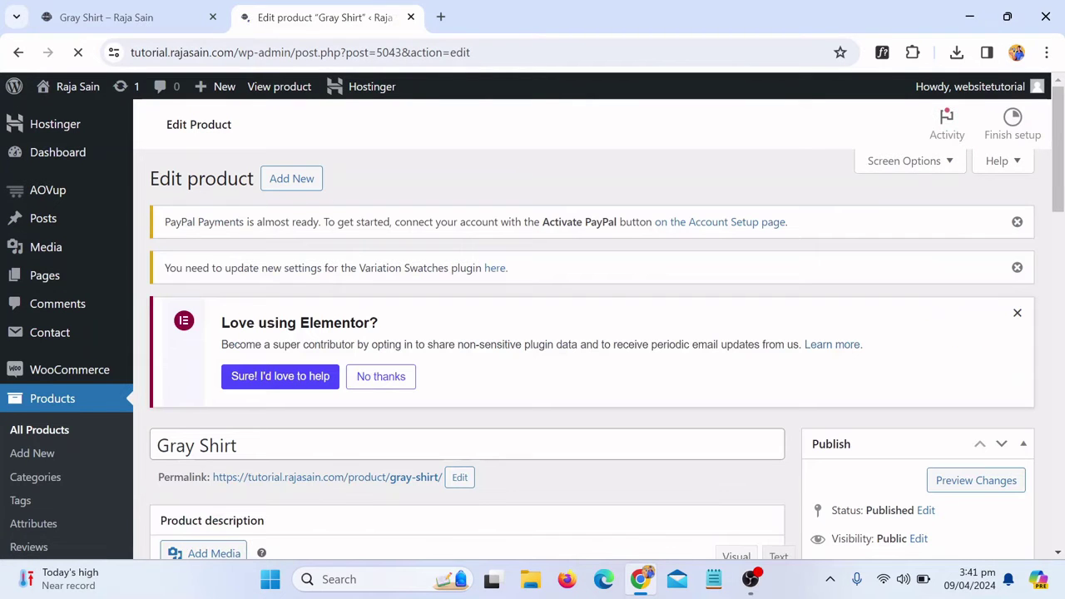
# - Scroll to Product data and show the Gray Shirt's Inventory settings
pyautogui.scroll(-7, 600, 372)
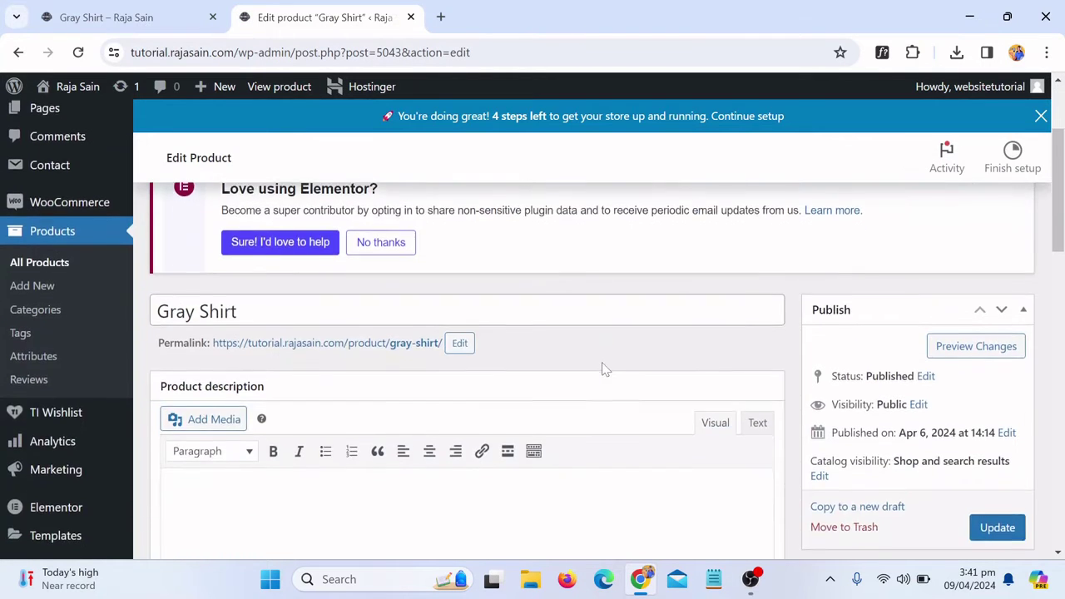
pyautogui.scroll(-1, 600, 372)
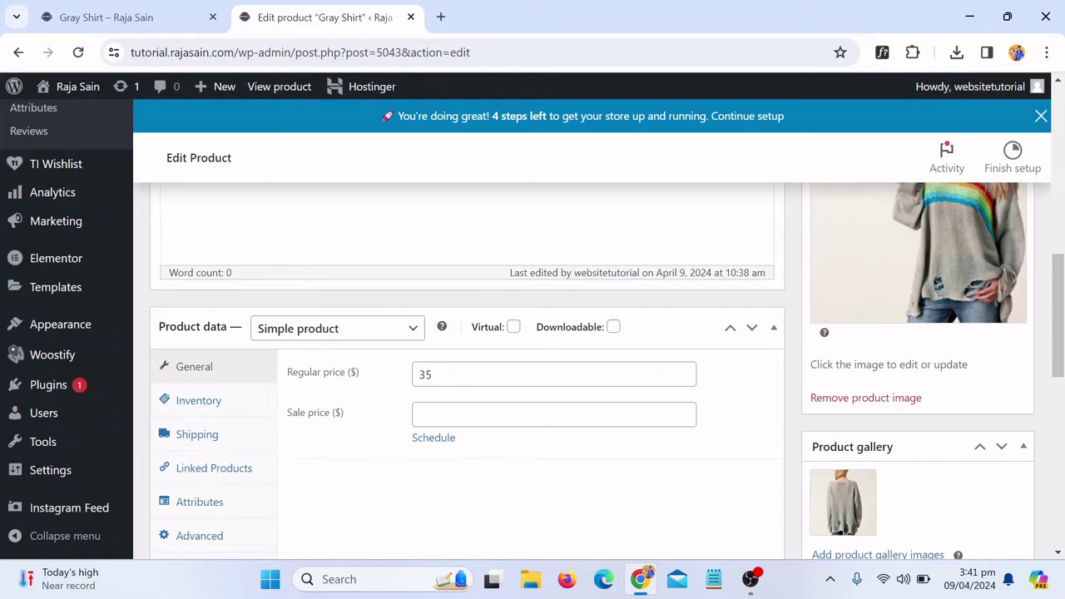
pyautogui.click(198, 404)
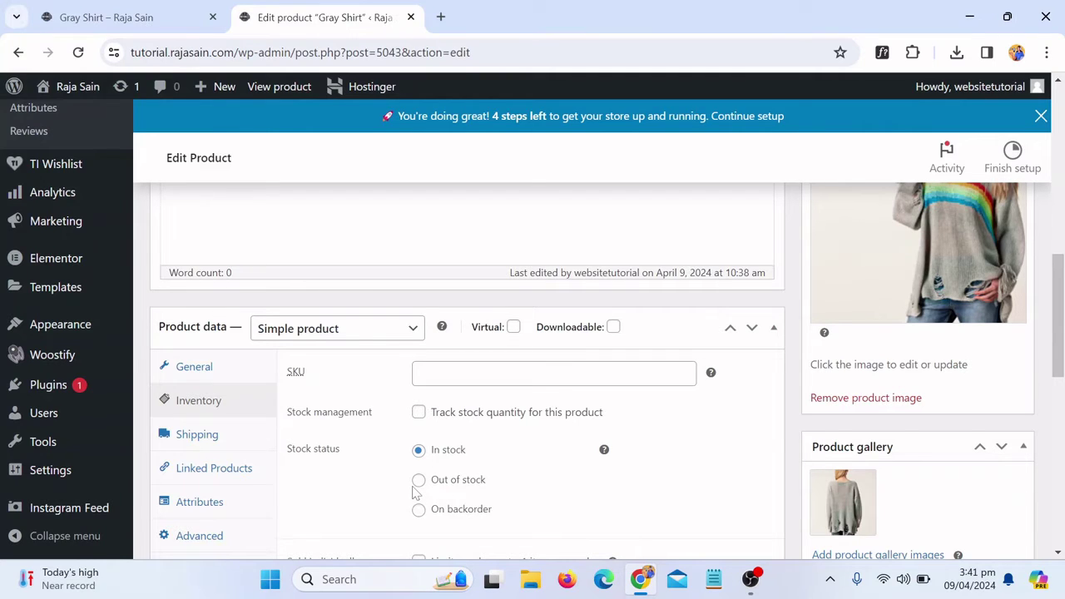
# - Enable Track stock quantity for Gray Shirt, set quantity to 2, and Update the product
pyautogui.click(418, 415)
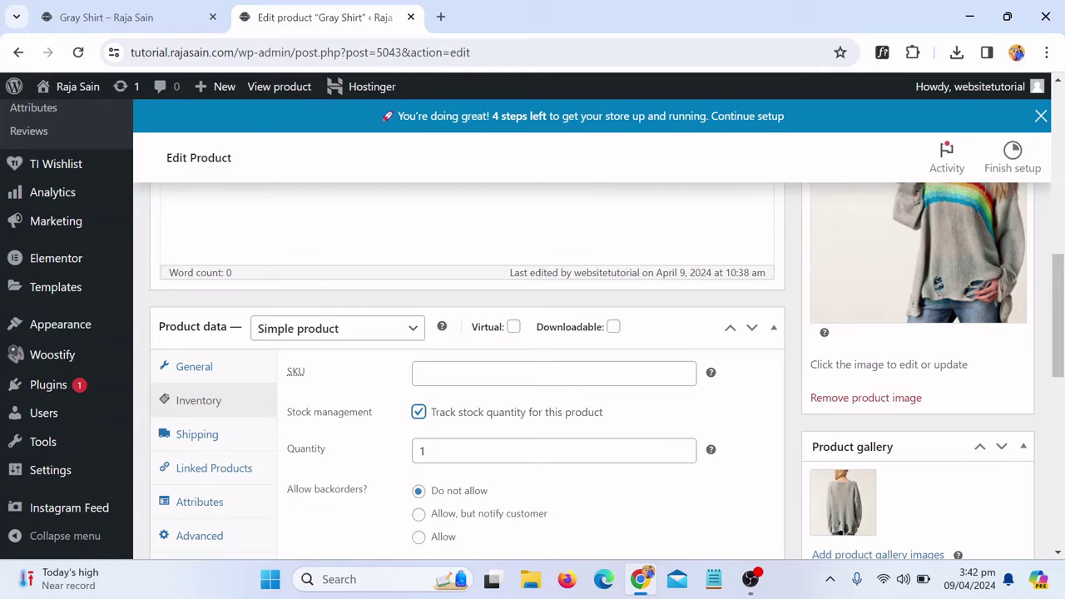
pyautogui.click(425, 450)
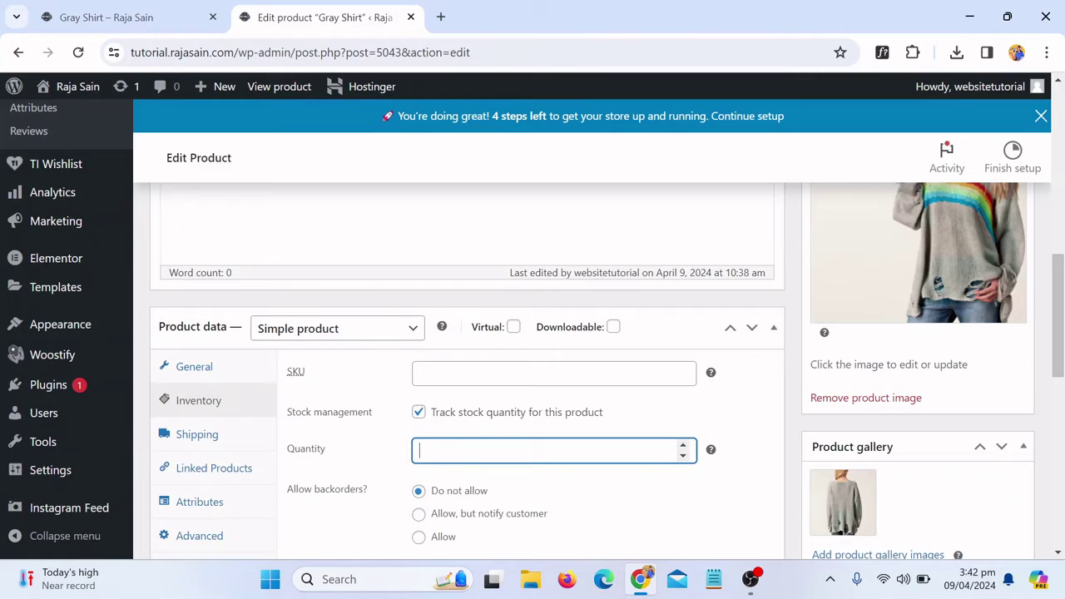
pyautogui.write('2')
pyautogui.scroll(3, 776, 359)
pyautogui.scroll(-3, 554, 475)
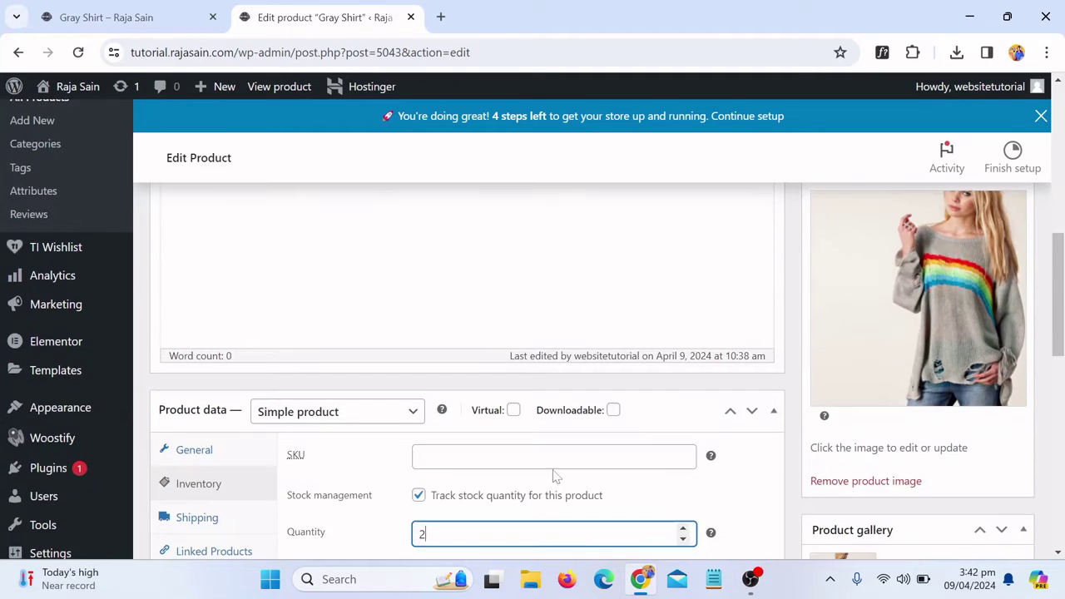
pyautogui.scroll(2, 999, 366)
pyautogui.scroll(3, 999, 366)
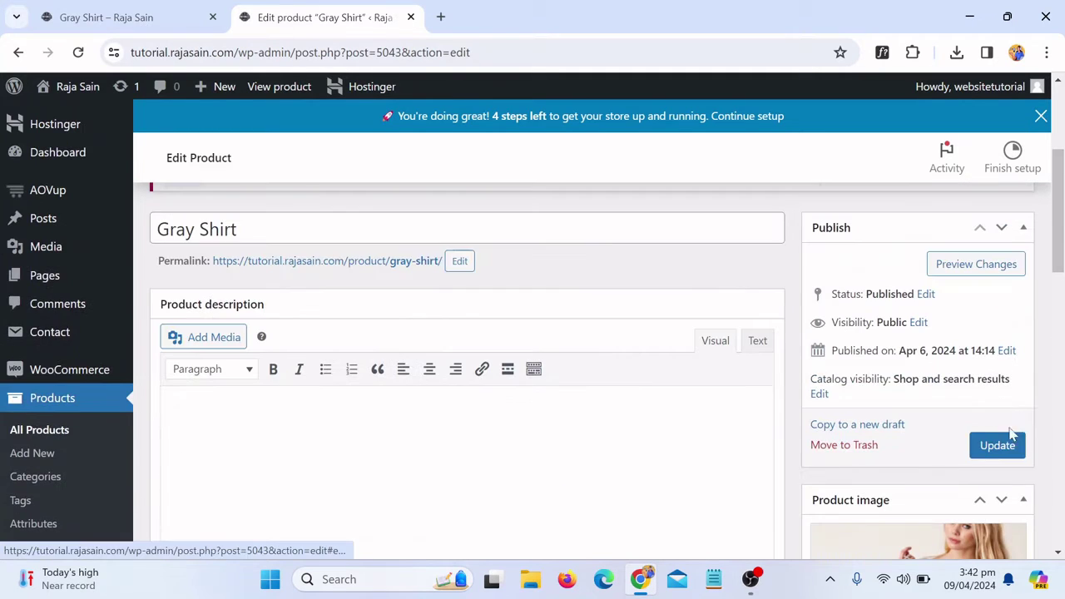
pyautogui.click(995, 446)
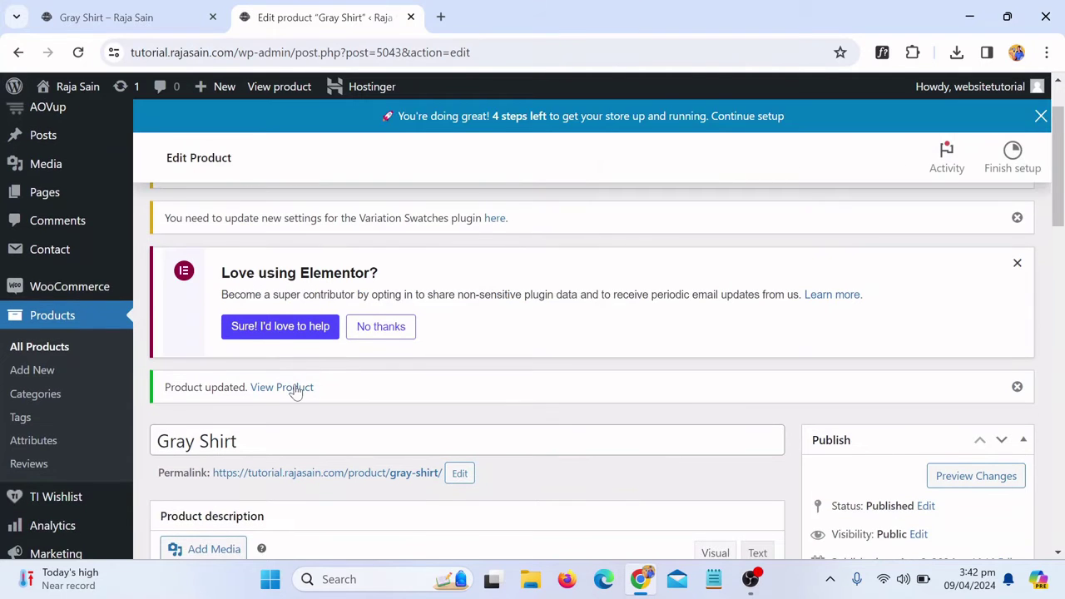
# - Open Gray Shirt's View Product link in a new tab showing 'Hurry! only 2 left in stock.'
pyautogui.rightClick(298, 391)
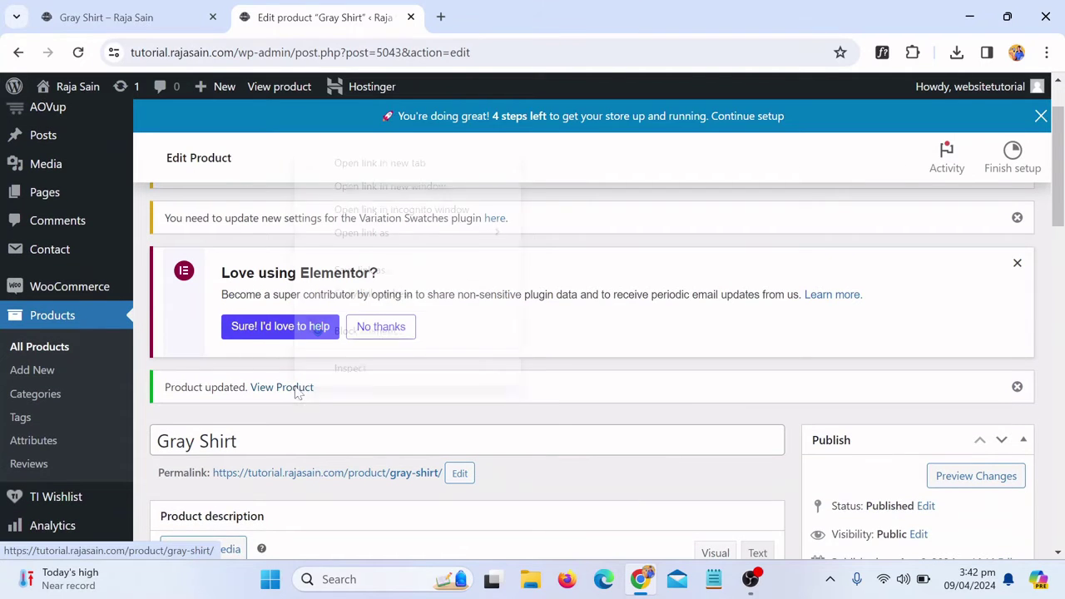
pyautogui.click(428, 169)
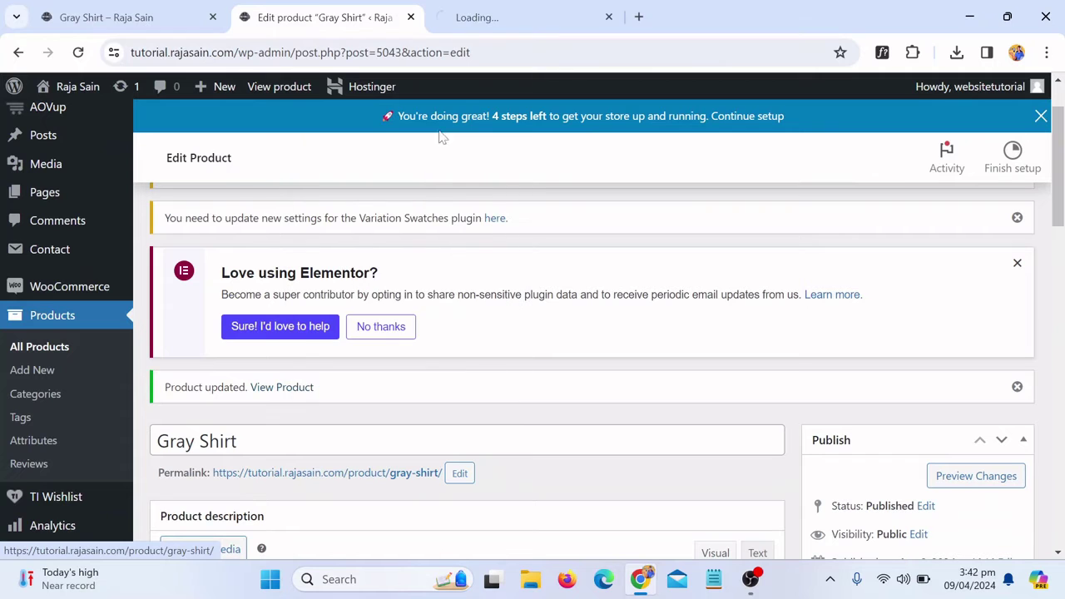
pyautogui.click(500, 16)
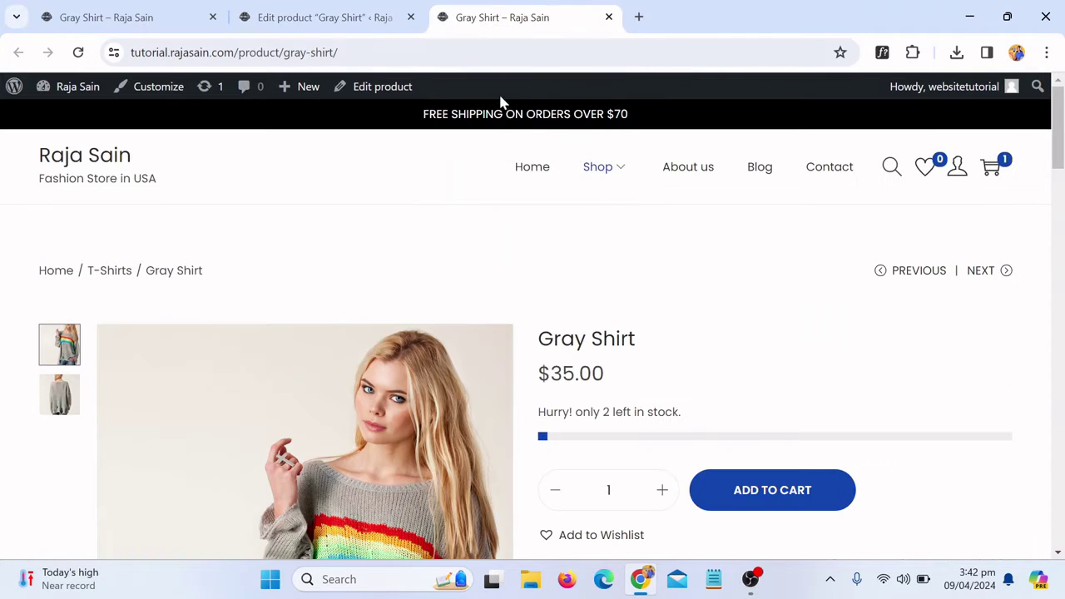
pyautogui.scroll(-2, 741, 307)
pyautogui.scroll(1, 724, 307)
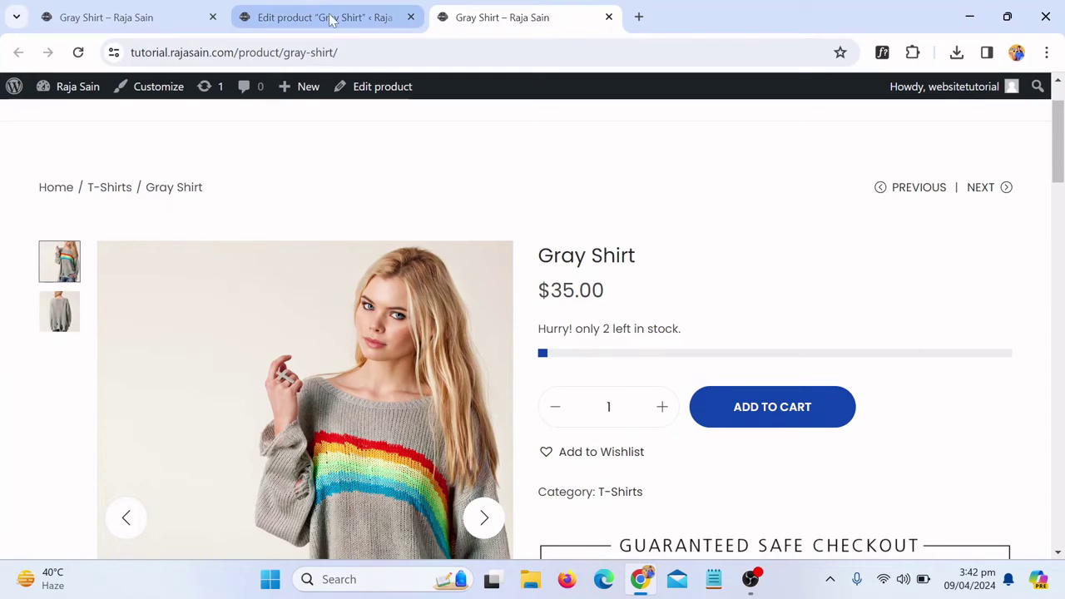
# - Back in the admin tab, go to All Products and open Black Shirt for editing
pyautogui.click(293, 17)
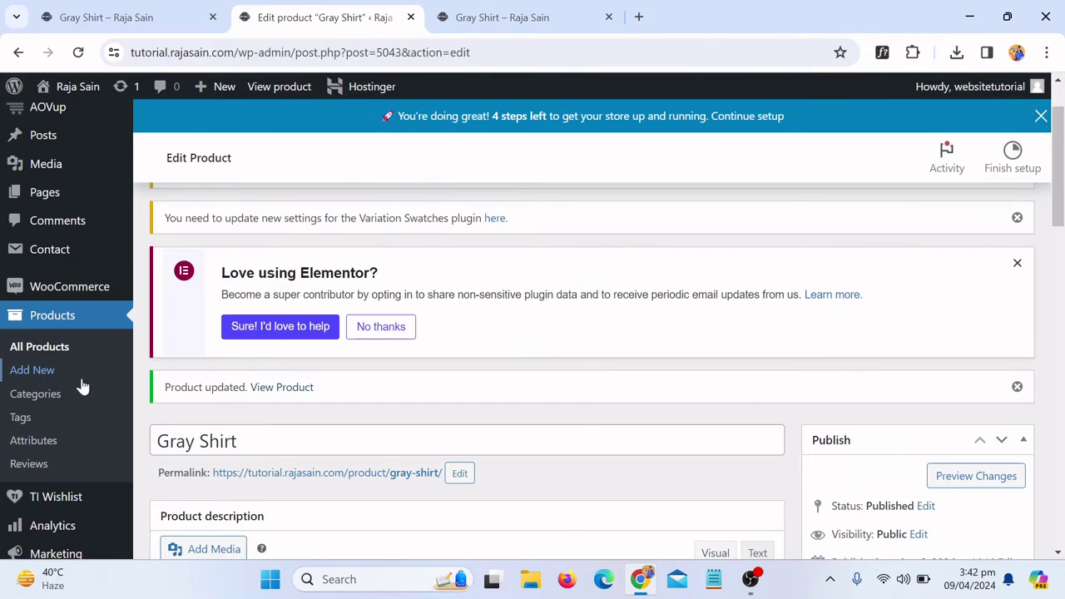
pyautogui.click(40, 353)
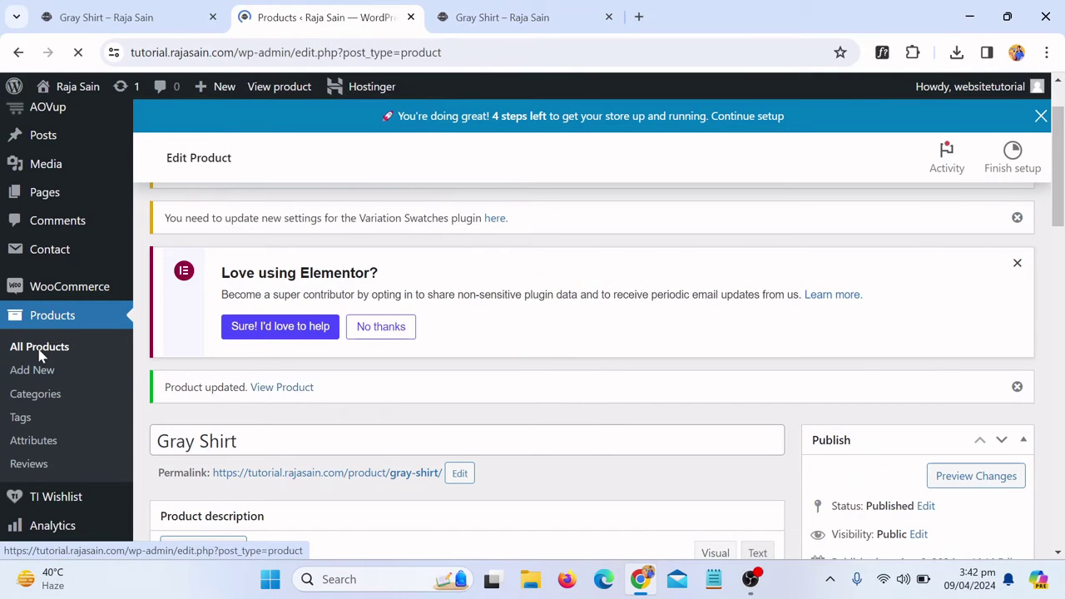
pyautogui.scroll(-3, 307, 420)
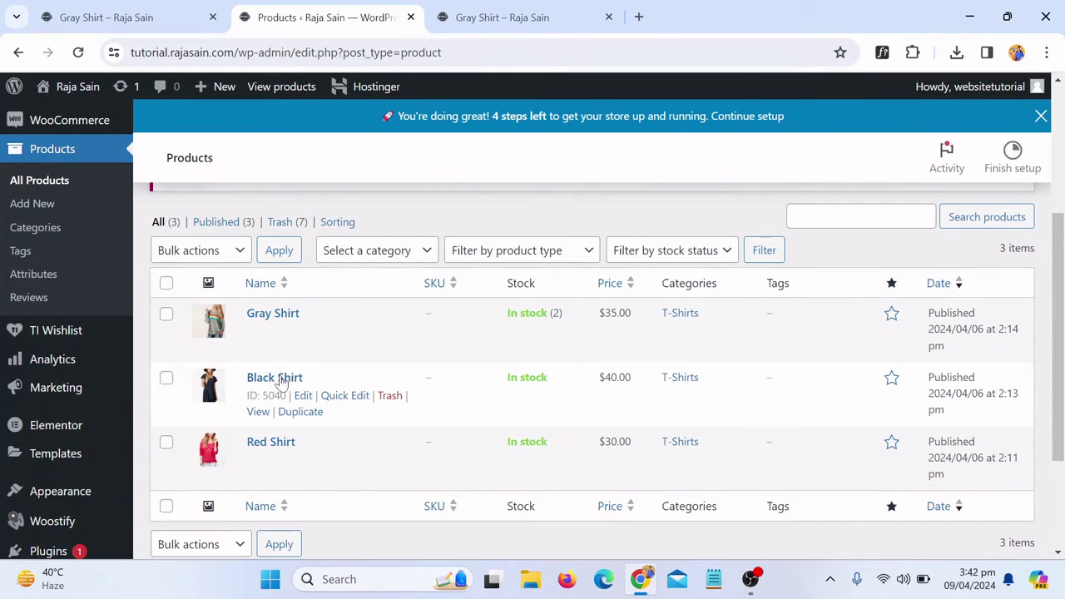
pyautogui.click(304, 398)
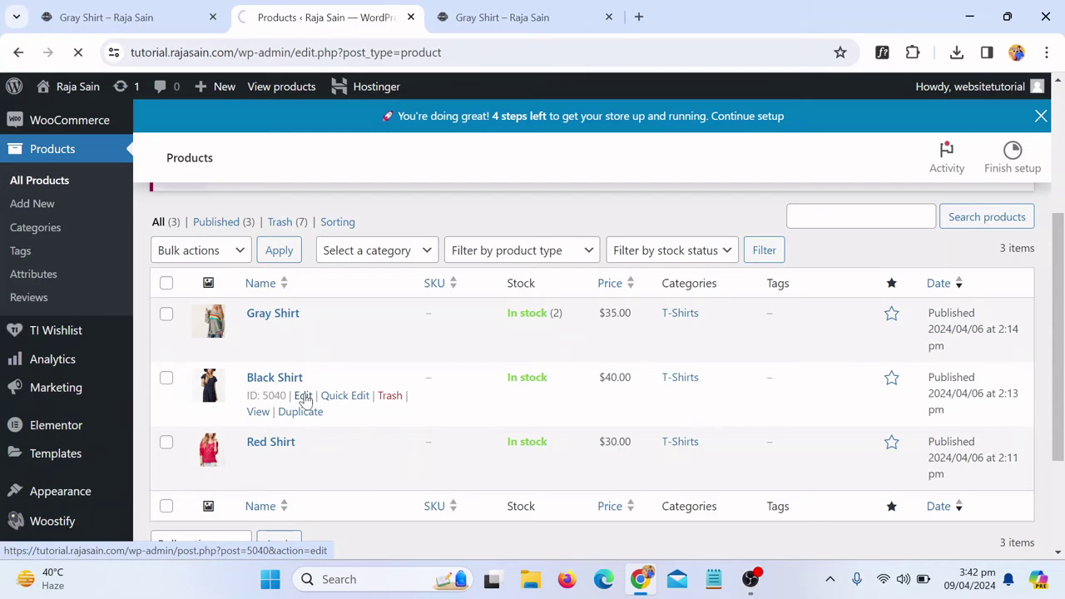
pyautogui.scroll(-2, 478, 361)
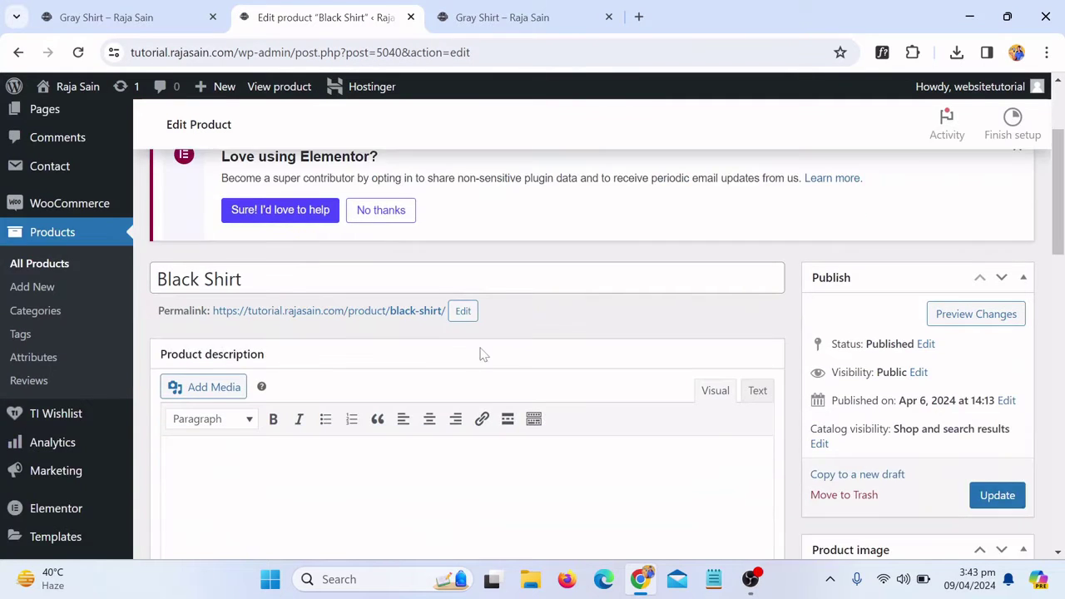
pyautogui.scroll(-5, 480, 355)
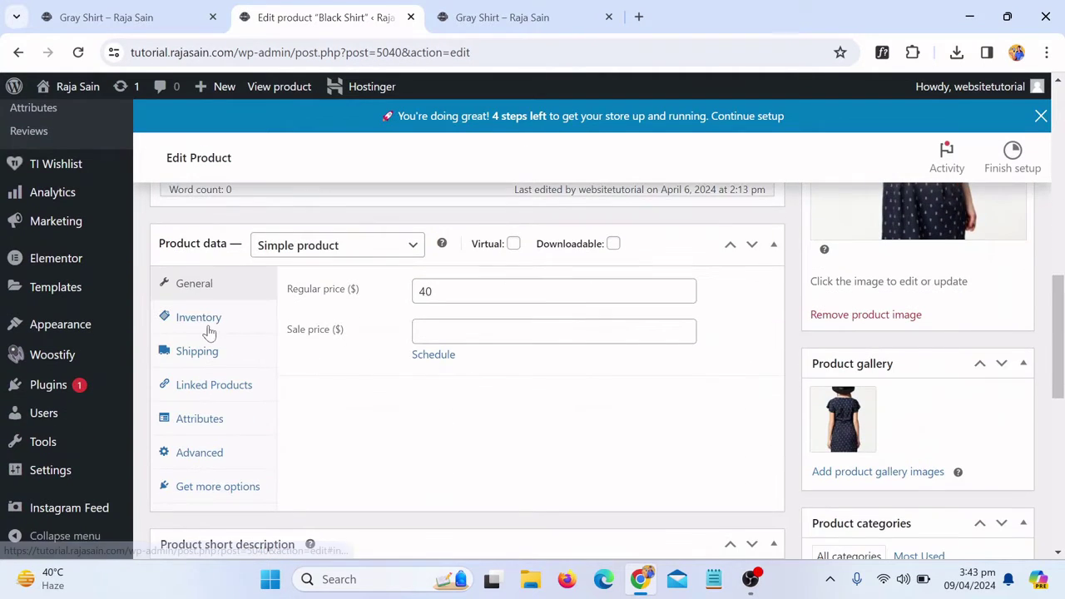
# - Set Black Shirt's Inventory stock status to Out of stock and Update the product
pyautogui.click(204, 330)
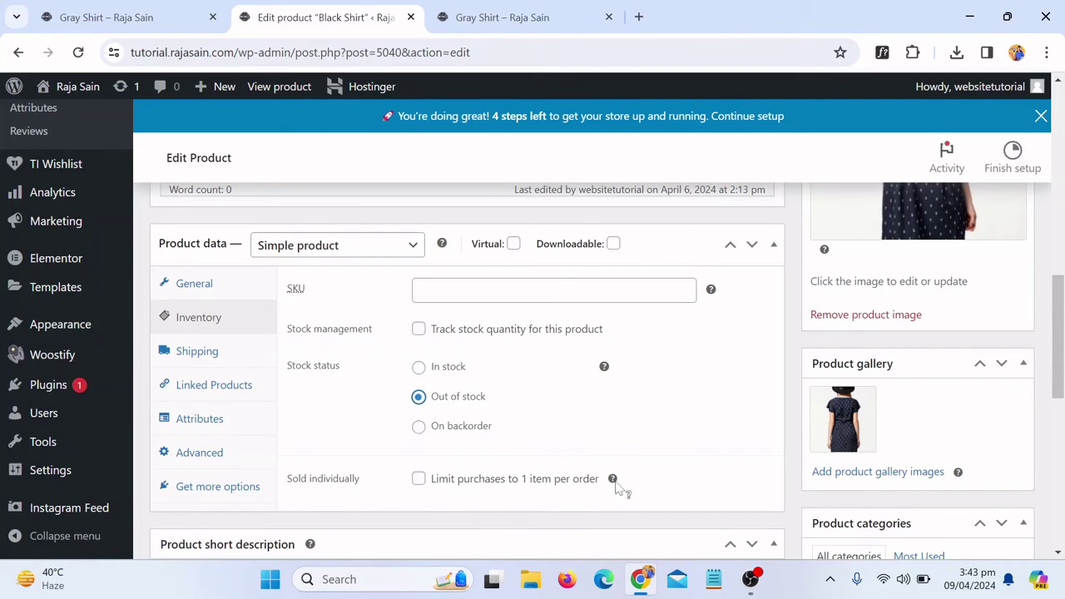
pyautogui.scroll(5, 885, 380)
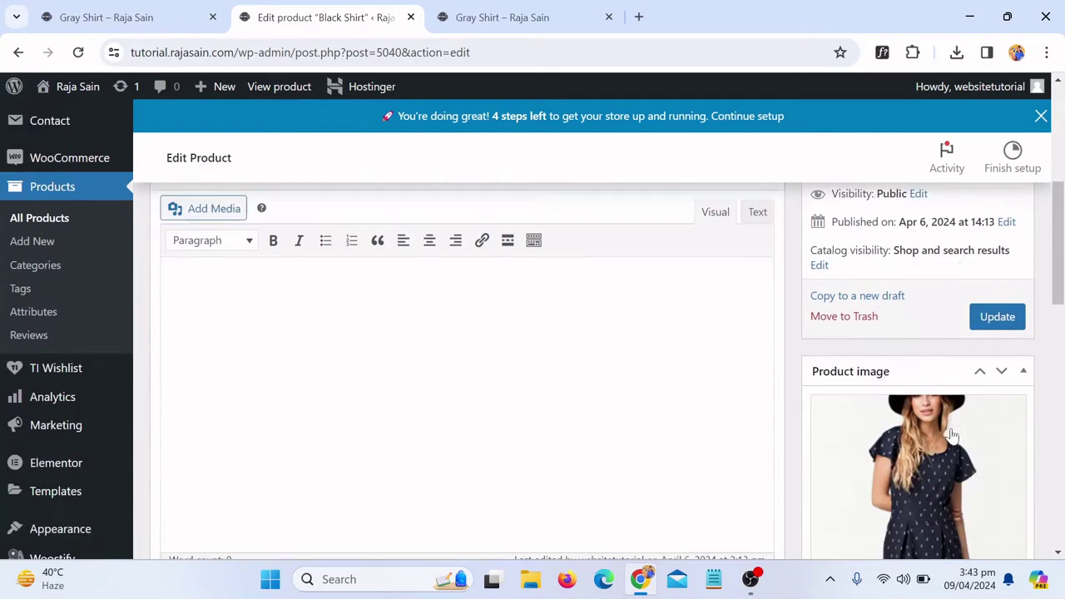
pyautogui.scroll(-1, 953, 433)
pyautogui.click(999, 277)
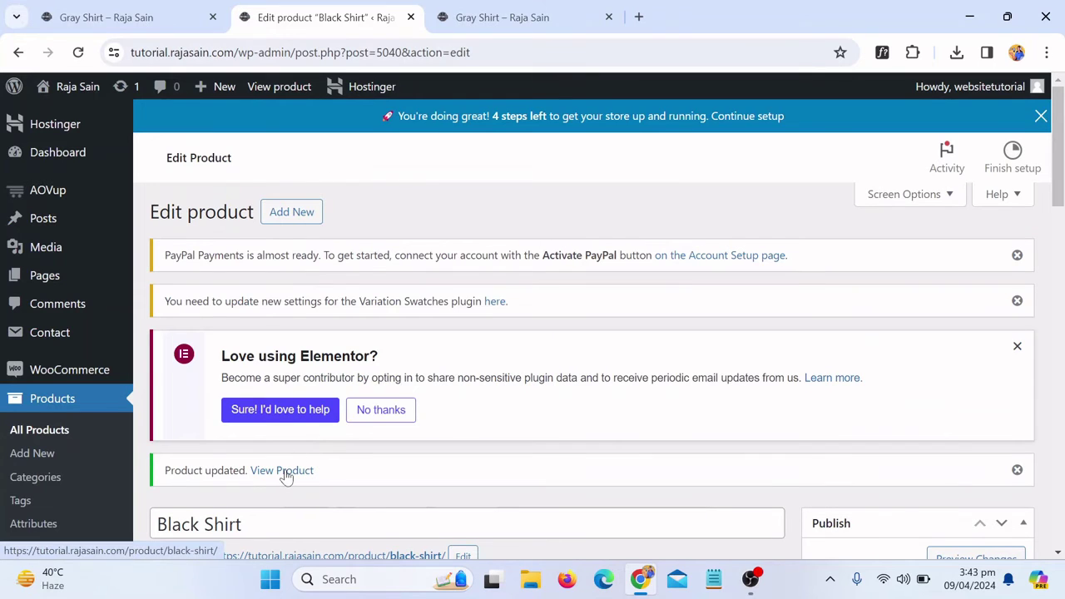
# - Open Black Shirt's storefront page in a new tab and highlight its Out of stock message
pyautogui.rightClick(285, 475)
pyautogui.click(420, 252)
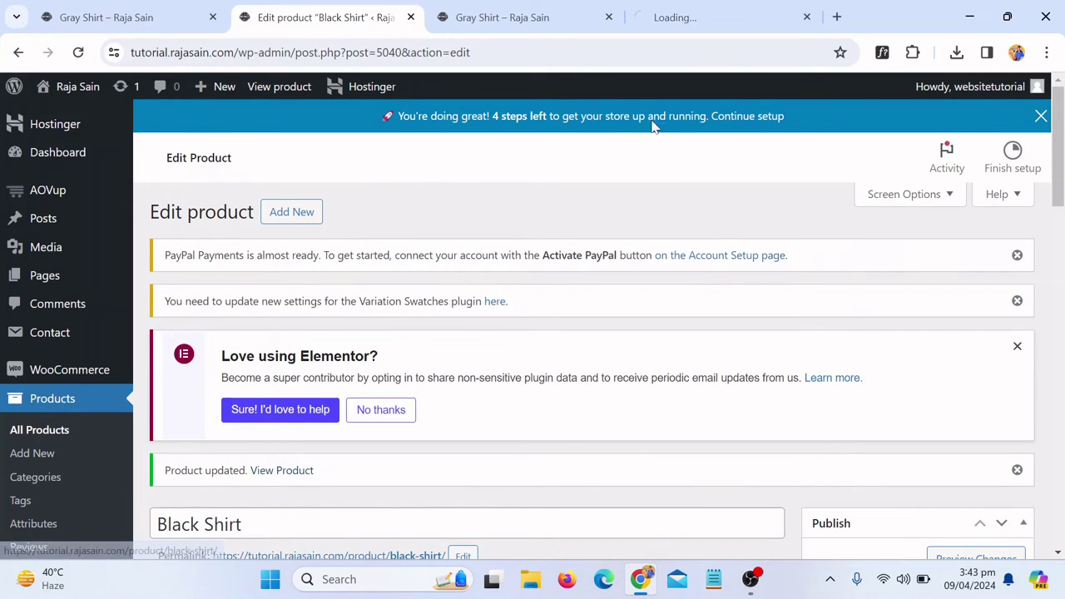
pyautogui.click(735, 11)
pyautogui.scroll(-2, 632, 258)
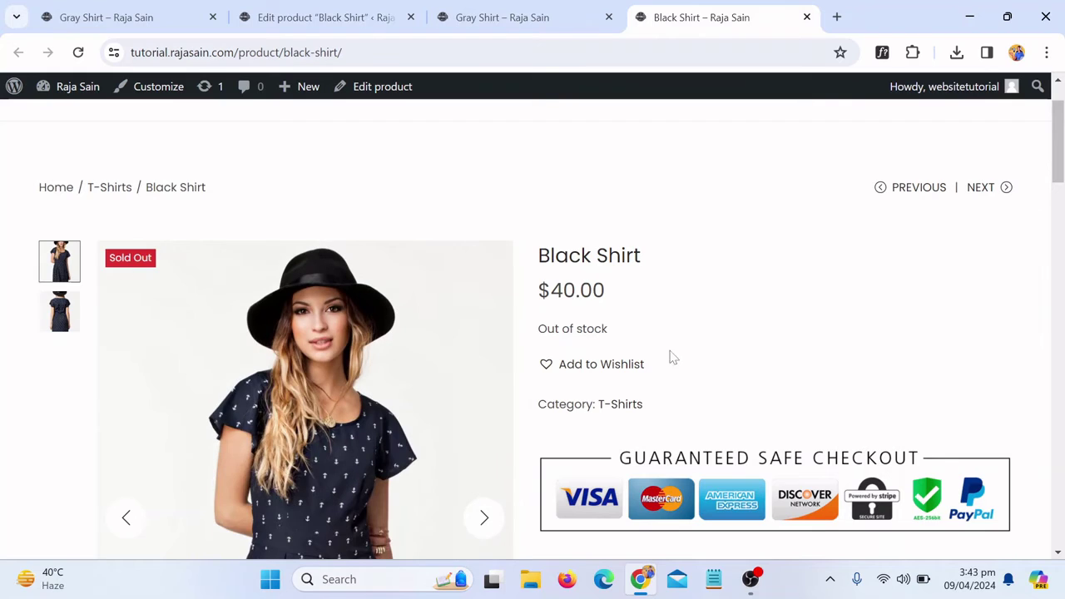
pyautogui.moveTo(547, 329); pyautogui.dragTo(632, 339)
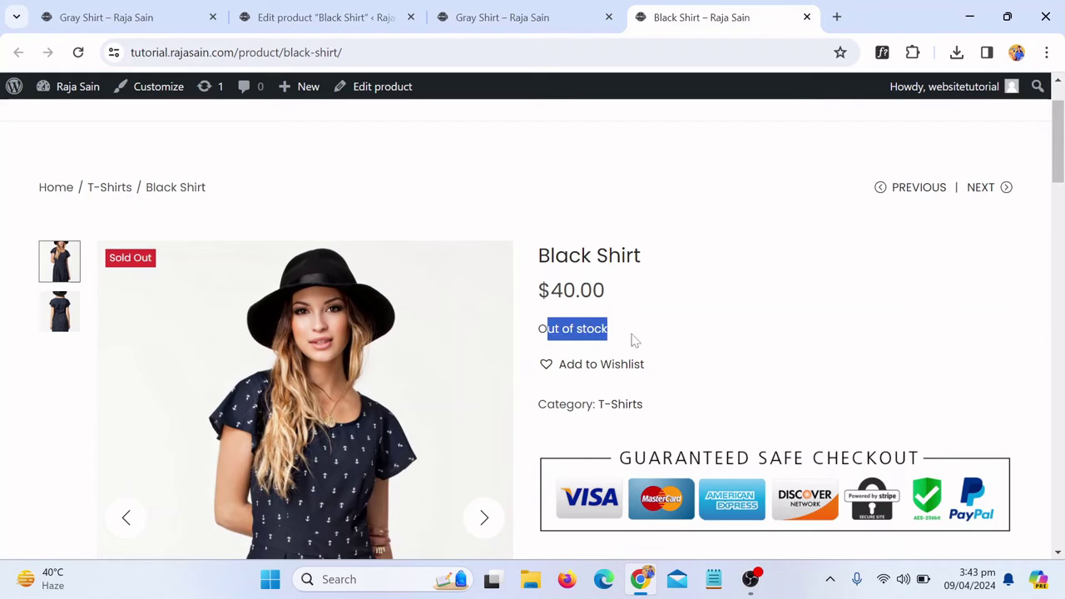
pyautogui.click(697, 332)
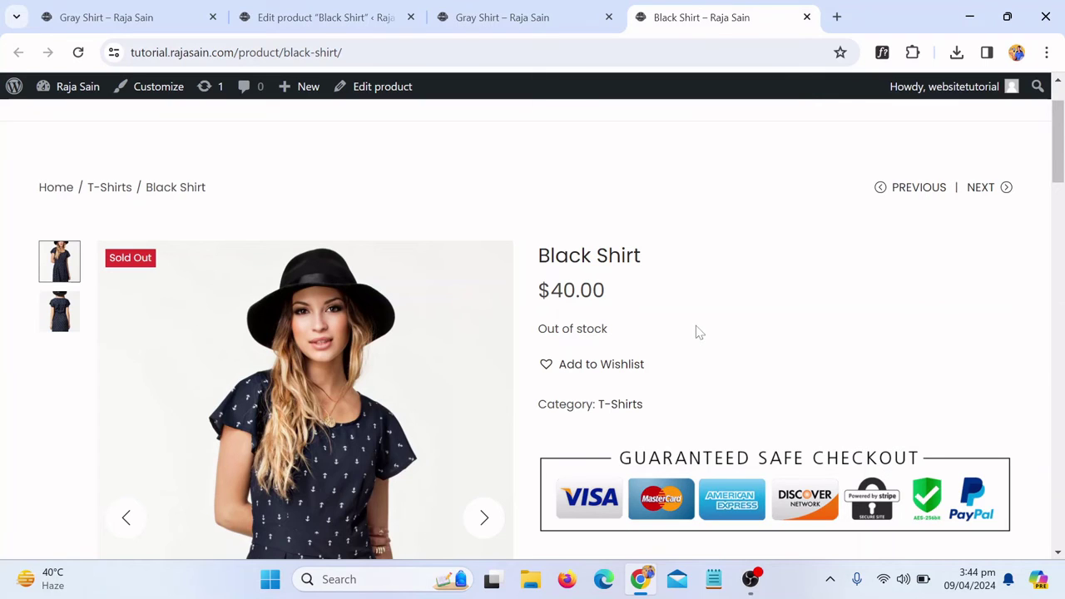
pyautogui.scroll(1, 699, 333)
# - Go to the store home page and scroll through New Arrivals showing Black Shirt ($40.00) as Sold Out
pyautogui.click(538, 166)
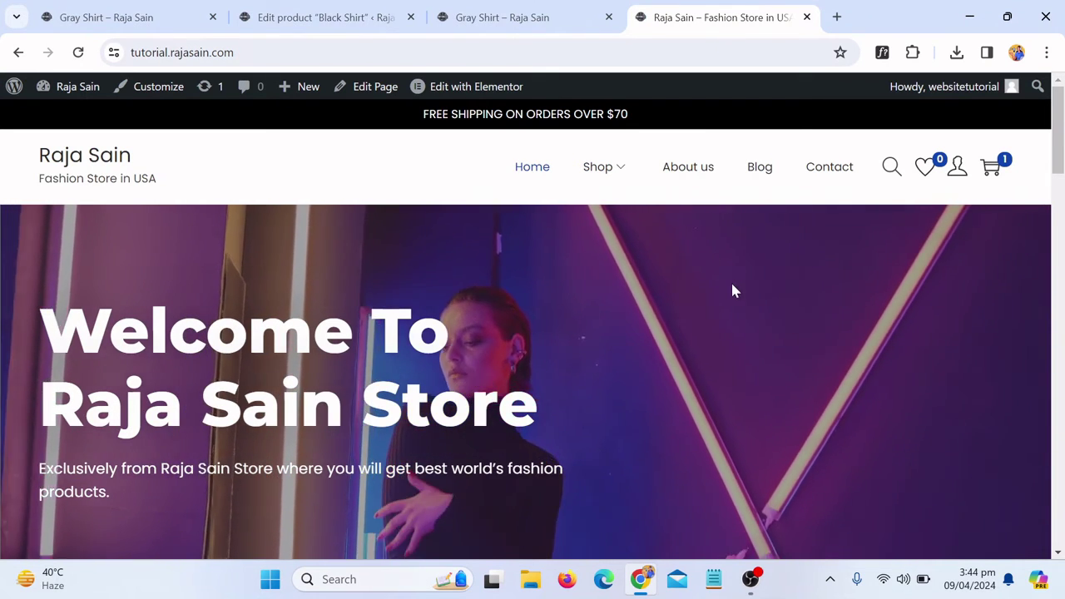
pyautogui.scroll(-2, 763, 291)
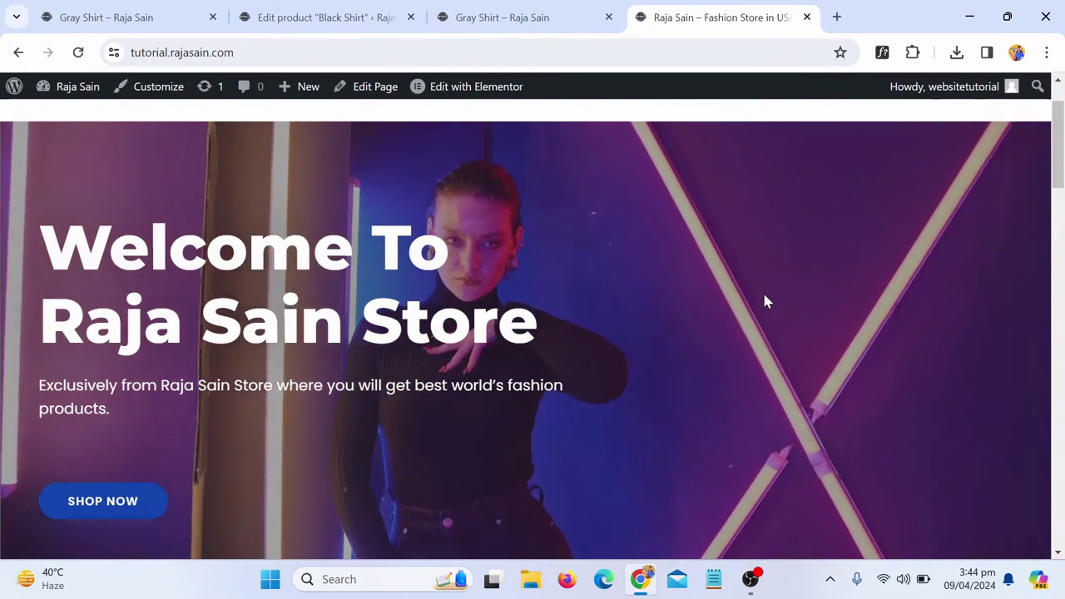
pyautogui.scroll(1, 763, 297)
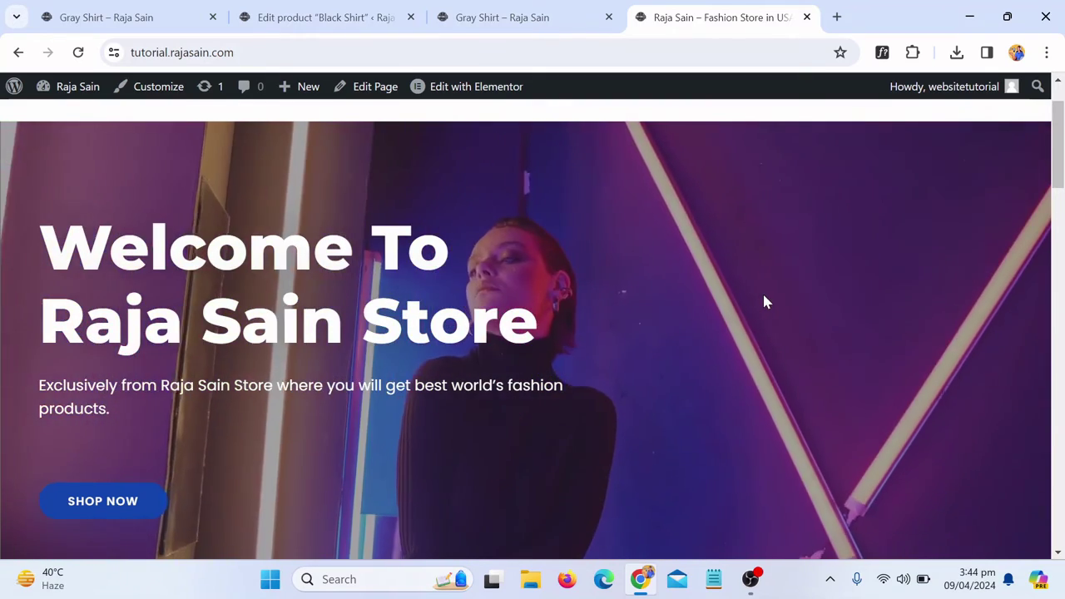
pyautogui.scroll(-3, 762, 302)
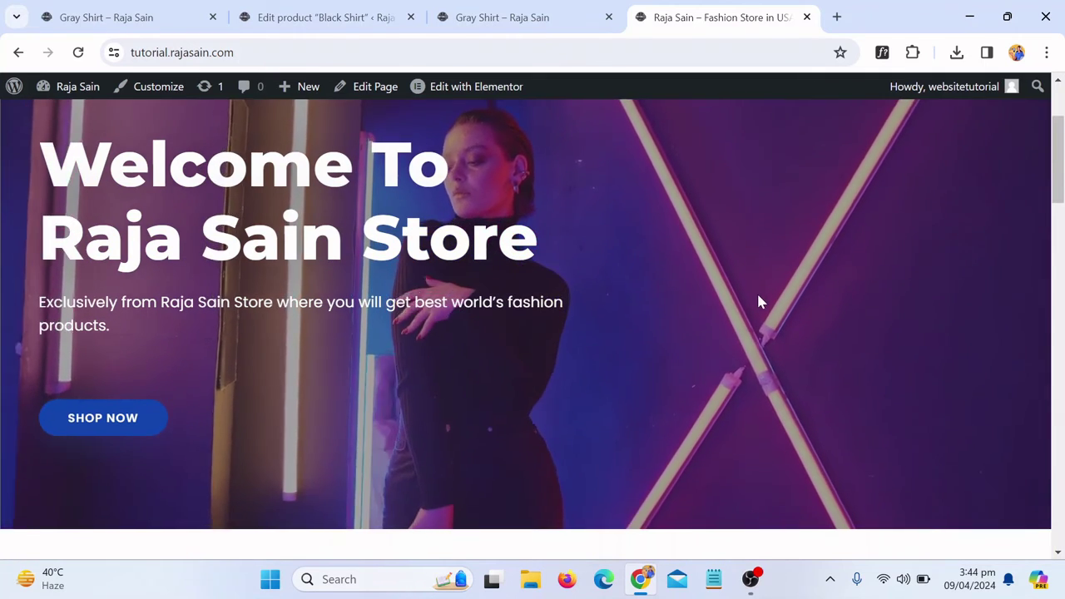
pyautogui.scroll(-3, 757, 302)
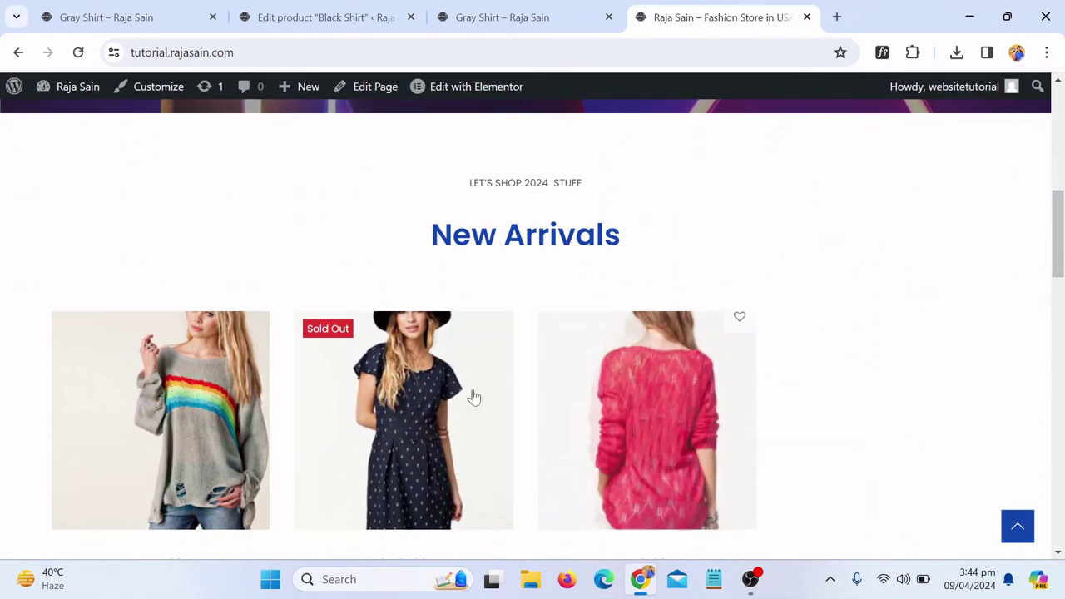
pyautogui.scroll(-1, 399, 403)
pyautogui.scroll(-1, 336, 412)
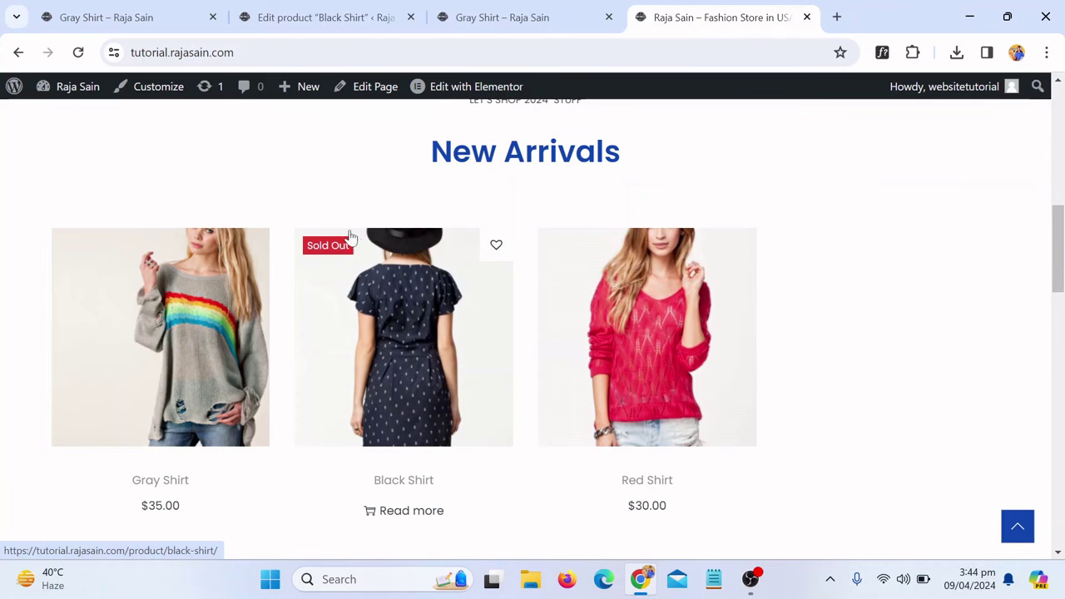
pyautogui.scroll(-8, 490, 379)
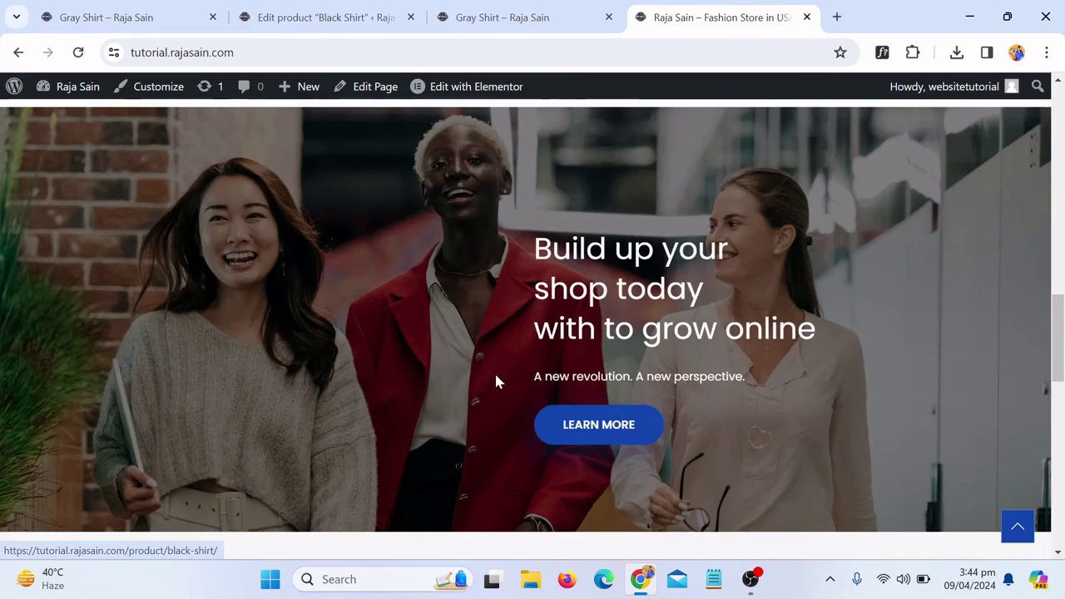
pyautogui.scroll(-8, 500, 378)
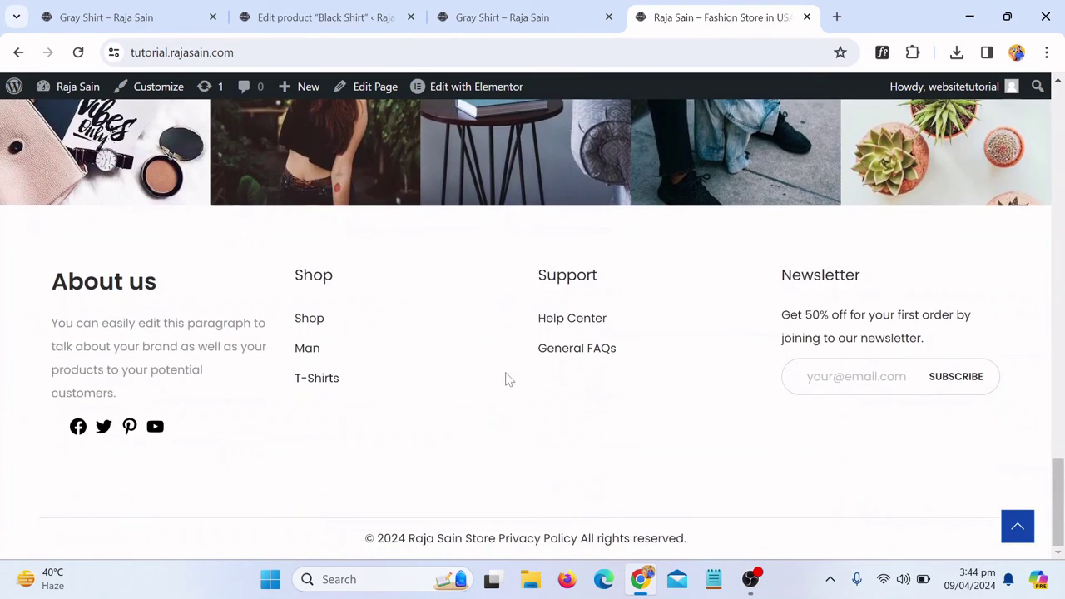
pyautogui.scroll(15, 734, 367)
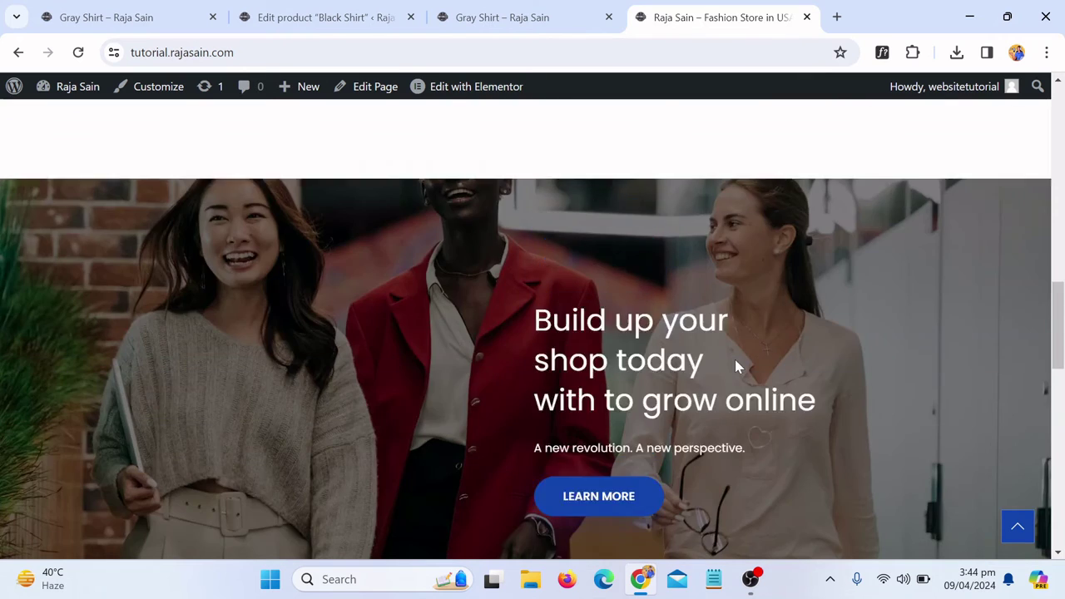
pyautogui.scroll(1, 734, 367)
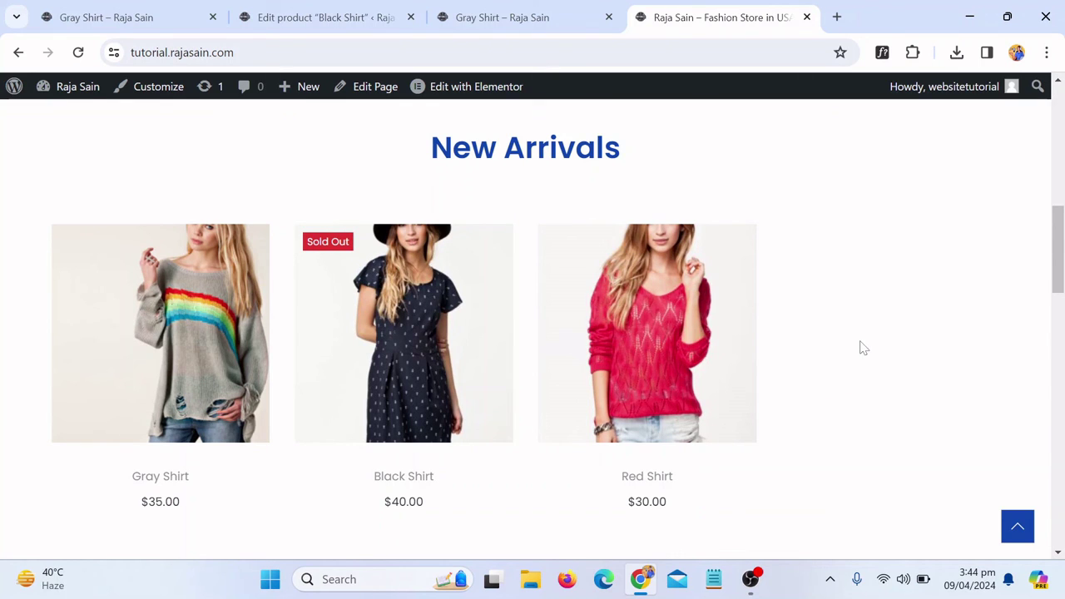
pyautogui.scroll(6, 863, 348)
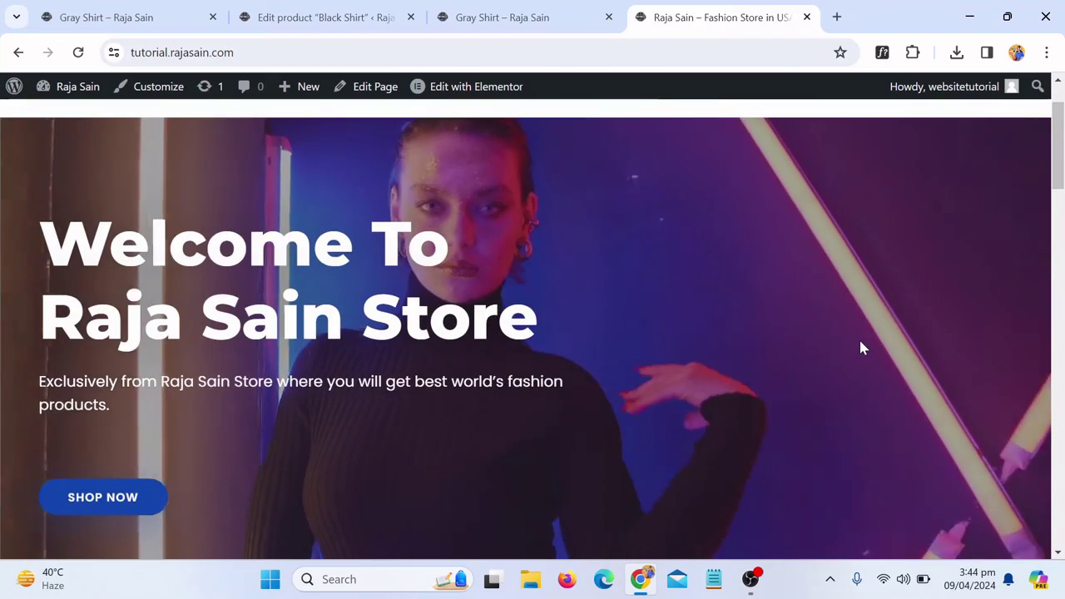
pyautogui.scroll(-1, 848, 351)
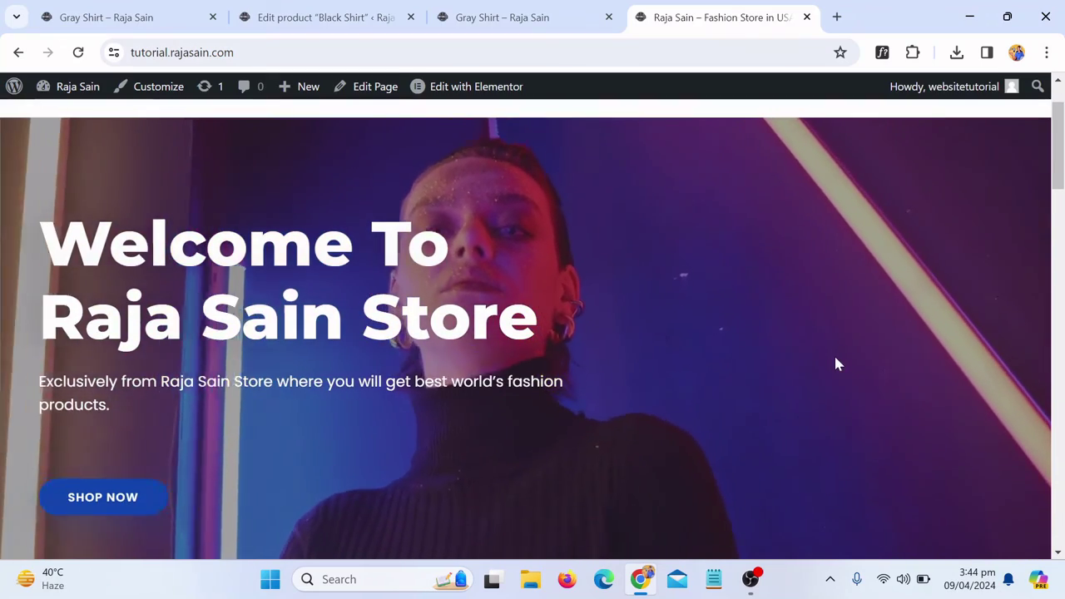